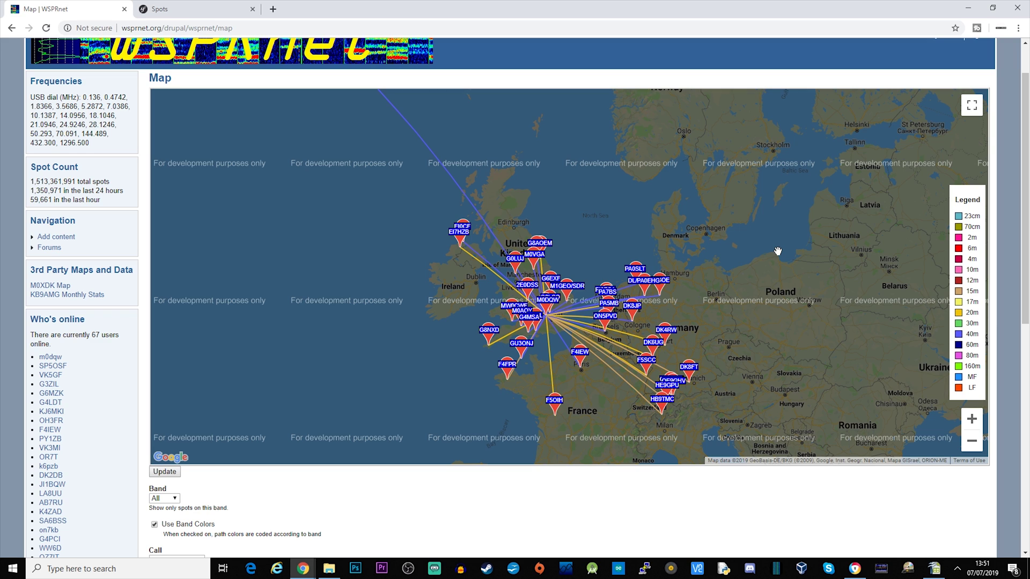
Step: Recentre the spot map and zoom out to show all of Europe
{"action": "mouse_move", "coordinate": [761, 279]}
{"action": "left_mouse_down"}
{"action": "mouse_move", "coordinate": [768, 251]}
{"action": "mouse_move", "coordinate": [780, 288]}
{"action": "left_mouse_up"}
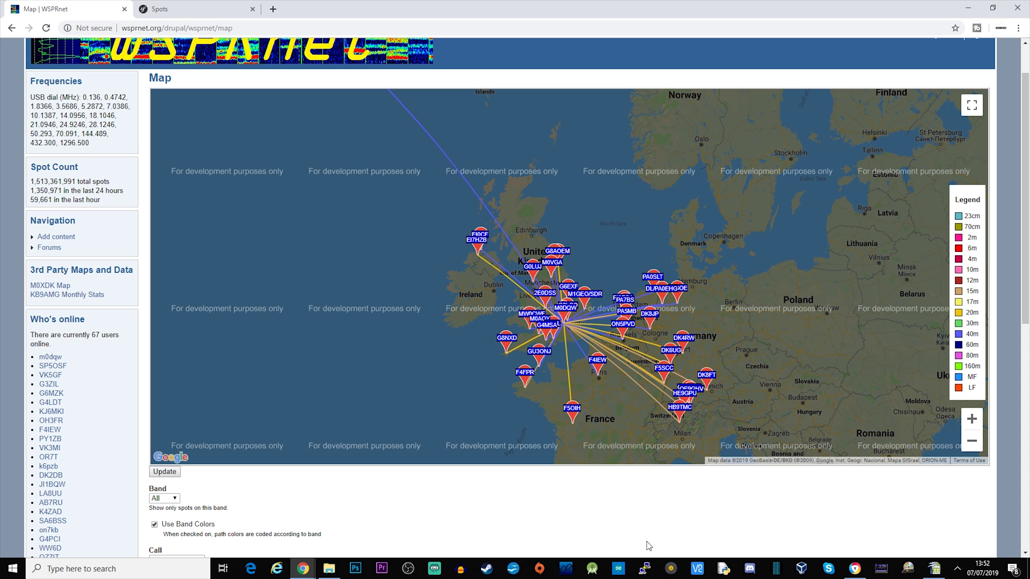
{"action": "left_click_drag", "start_coordinate": [566, 316], "coordinate": [567, 350]}
{"action": "key", "text": "minus"}
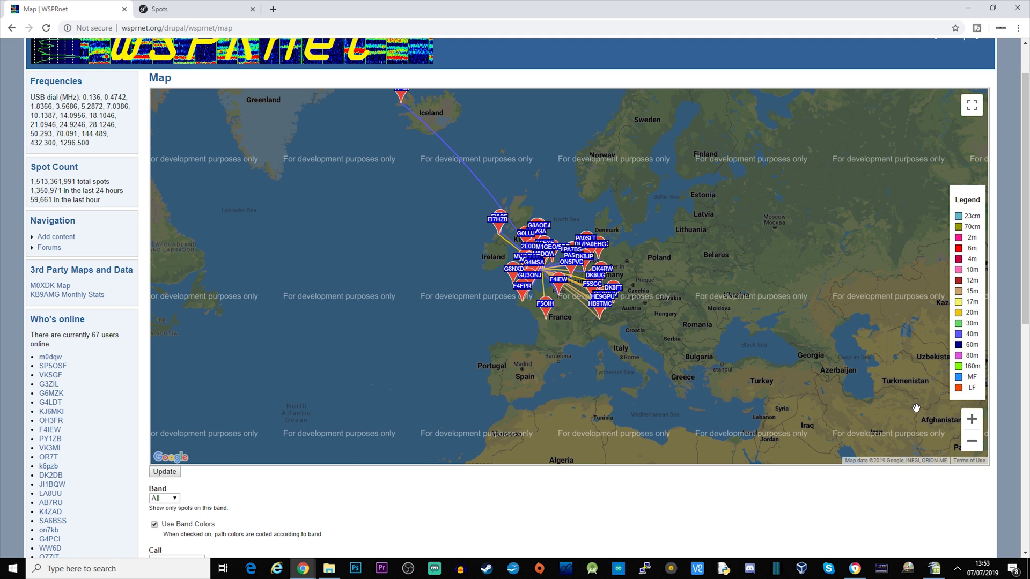
Step: Zoom in and pan across southern England, the Channel, northern France and Germany
{"action": "left_click", "coordinate": [971, 418]}
{"action": "scroll", "coordinate": [565, 291], "scroll_direction": "up", "scroll_amount": 2}
{"action": "scroll", "coordinate": [565, 291], "scroll_direction": "down", "scroll_amount": 2}
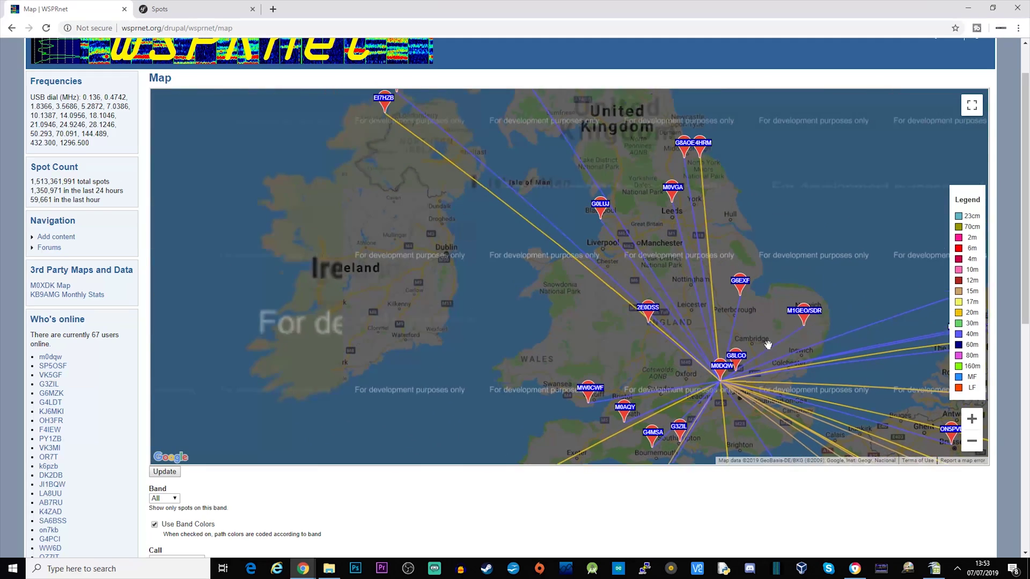
{"action": "scroll", "coordinate": [702, 365], "scroll_direction": "up", "scroll_amount": 2}
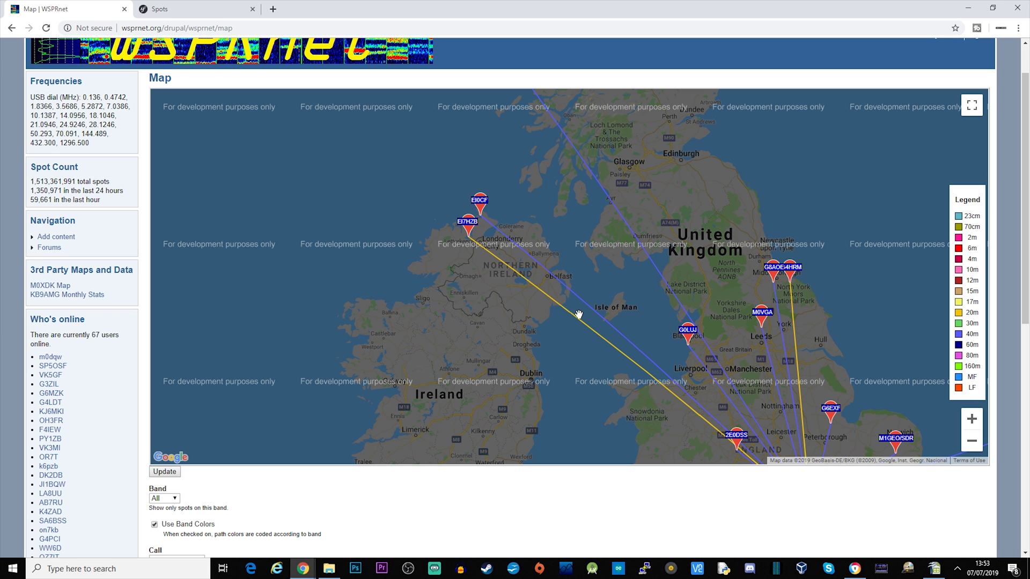
{"action": "left_click_drag", "start_coordinate": [575, 310], "coordinate": [409, 188]}
{"action": "left_click_drag", "start_coordinate": [542, 294], "coordinate": [493, 168]}
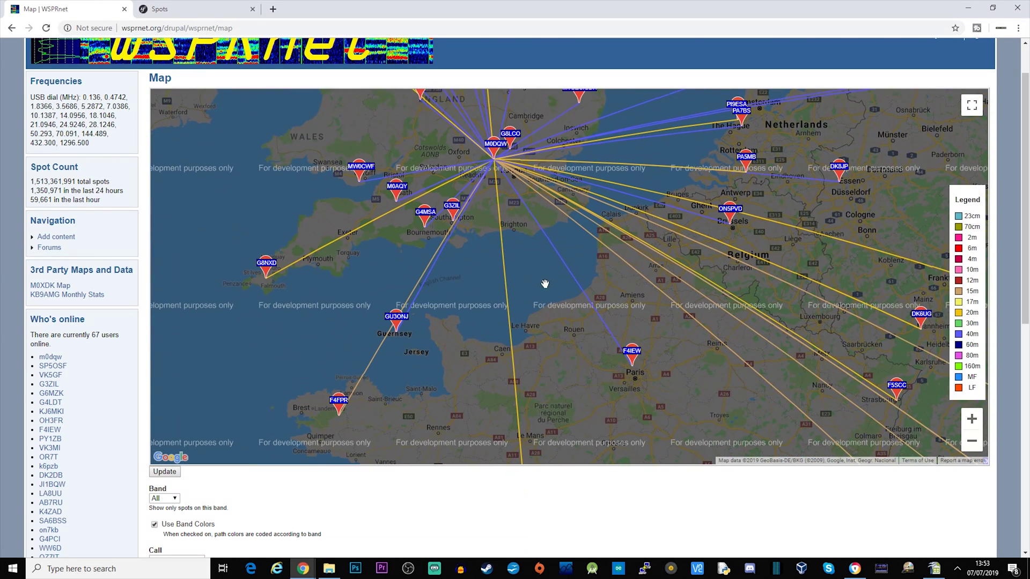
{"action": "left_click_drag", "start_coordinate": [545, 283], "coordinate": [413, 372]}
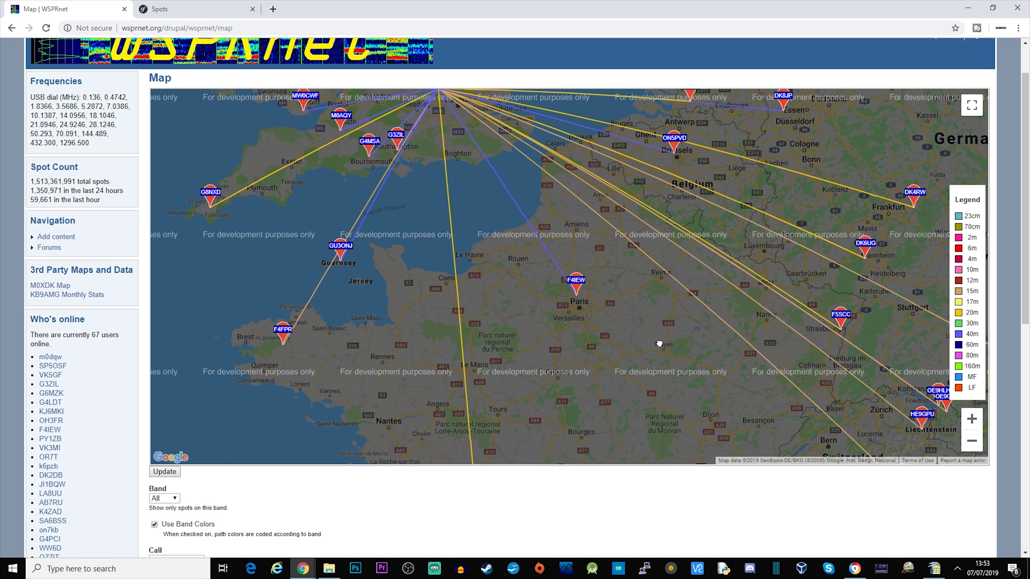
{"action": "left_click_drag", "start_coordinate": [660, 343], "coordinate": [737, 399]}
Step: Zoom back out to show the UK and Germany together, then bring up VNC Viewer
{"action": "left_click", "coordinate": [971, 441]}
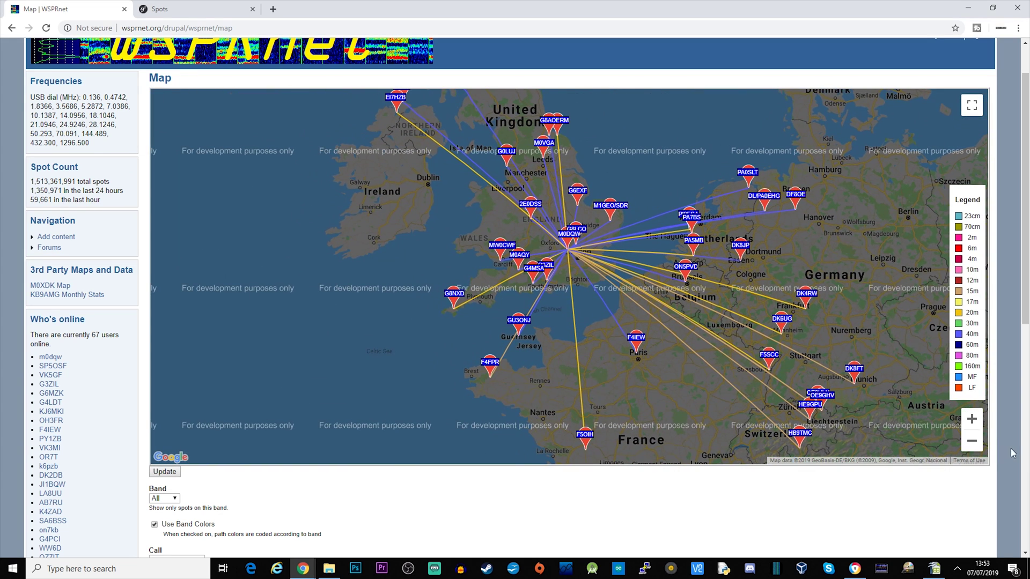
{"action": "scroll", "coordinate": [719, 394], "scroll_direction": "down", "scroll_amount": 1}
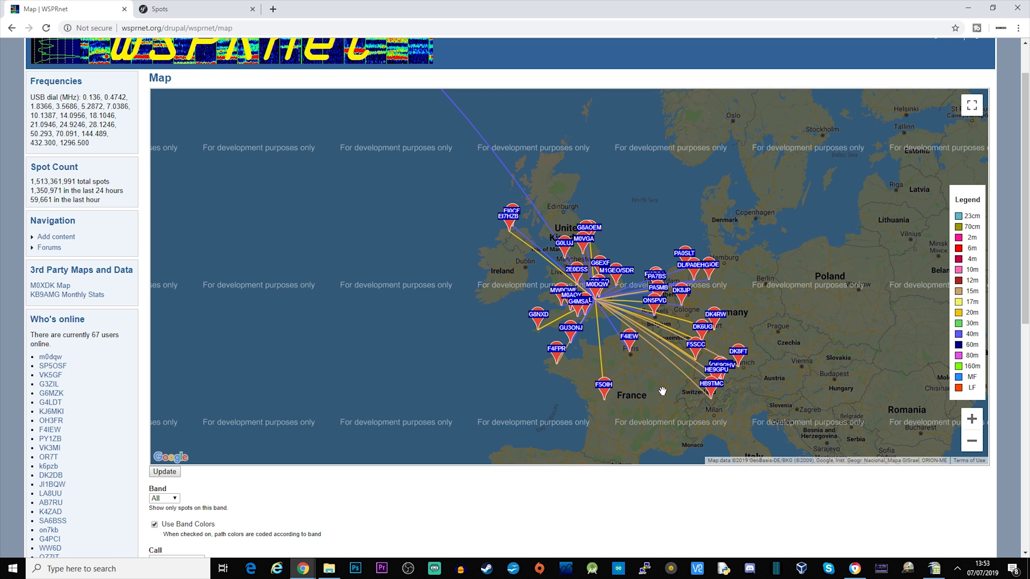
{"action": "left_click_drag", "start_coordinate": [661, 391], "coordinate": [651, 410]}
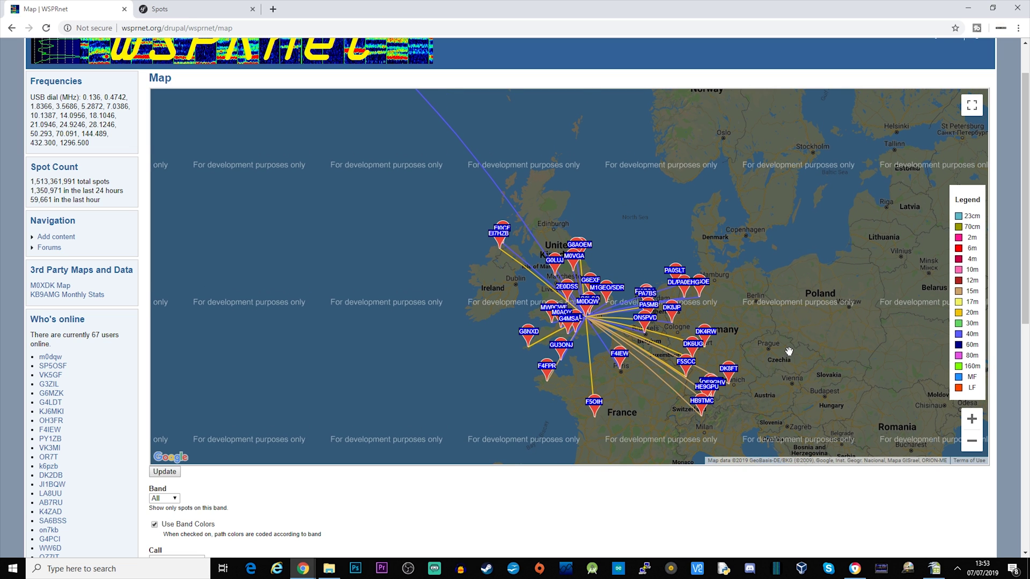
{"action": "left_click_drag", "start_coordinate": [788, 351], "coordinate": [784, 346]}
{"action": "left_click", "coordinate": [697, 568]}
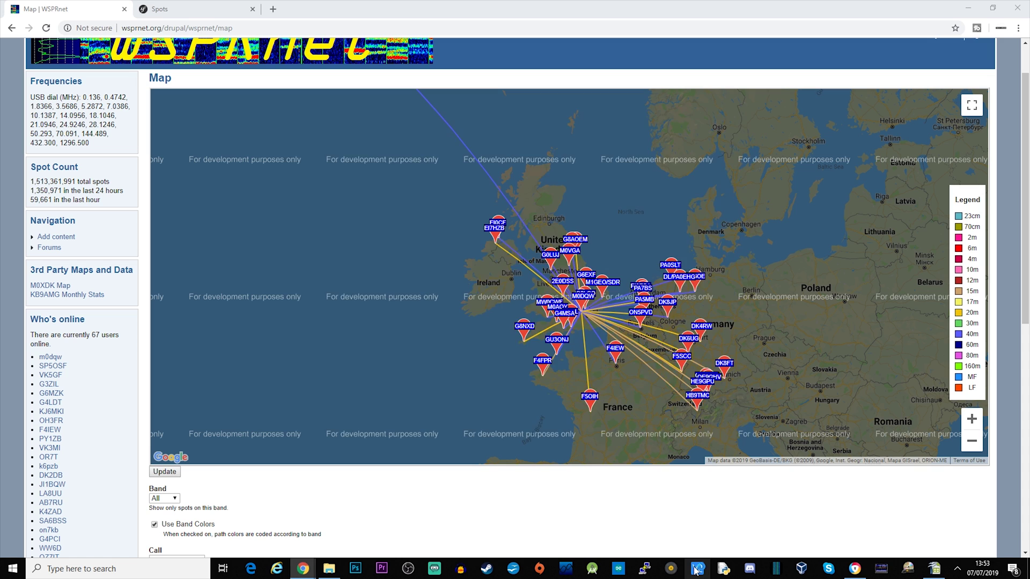
Step: Connect to the Pi at 192.168.1.76 and highlight its 21.096, 28.126, 7.040 and 14.097 MHz lines
{"action": "left_click", "coordinate": [399, 193]}
{"action": "double_click", "coordinate": [400, 193]}
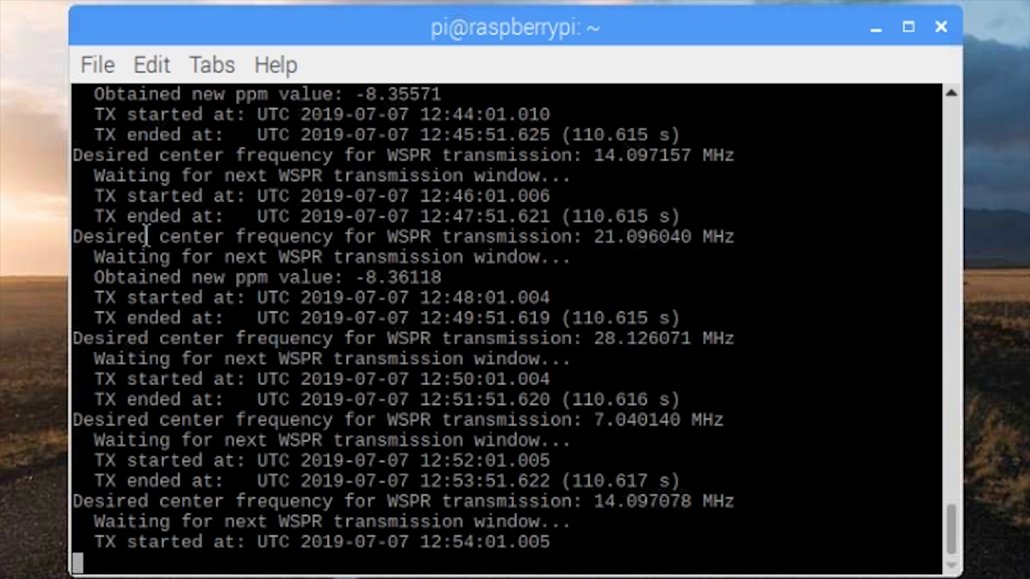
{"action": "left_click_drag", "start_coordinate": [76, 236], "coordinate": [759, 231]}
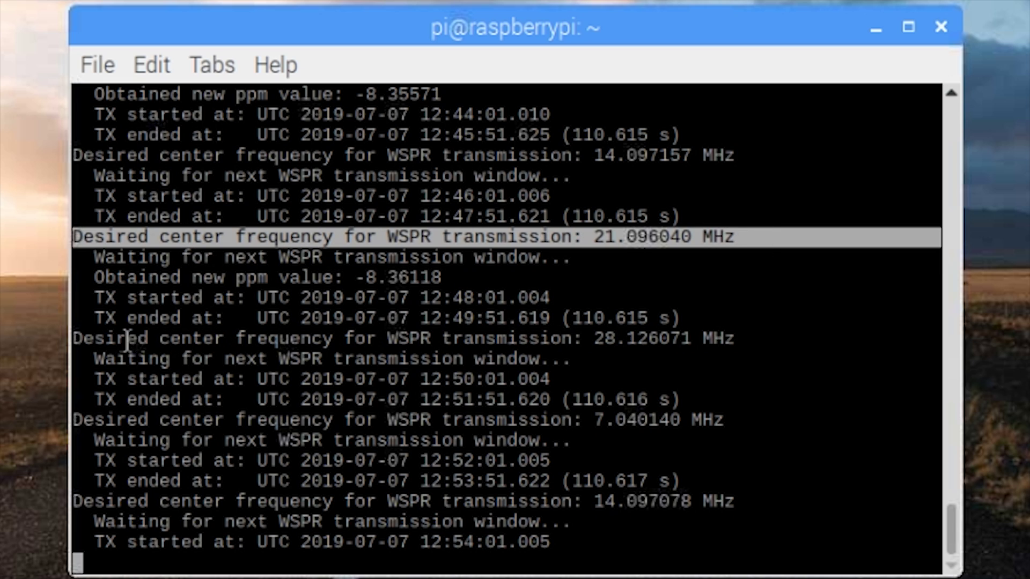
{"action": "left_click_drag", "start_coordinate": [76, 339], "coordinate": [753, 339]}
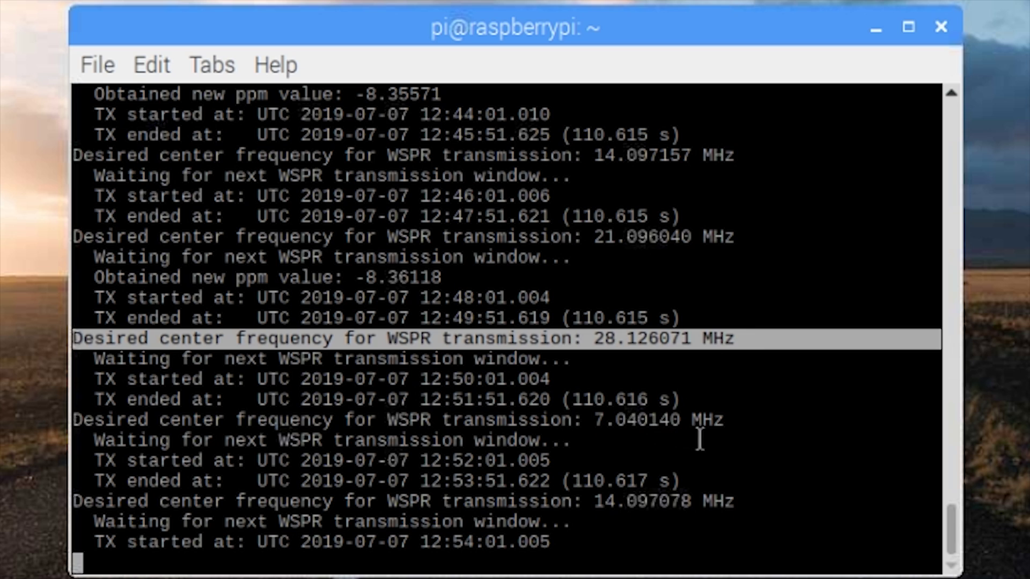
{"action": "left_click_drag", "start_coordinate": [741, 419], "coordinate": [376, 419]}
{"action": "left_click_drag", "start_coordinate": [759, 501], "coordinate": [398, 481]}
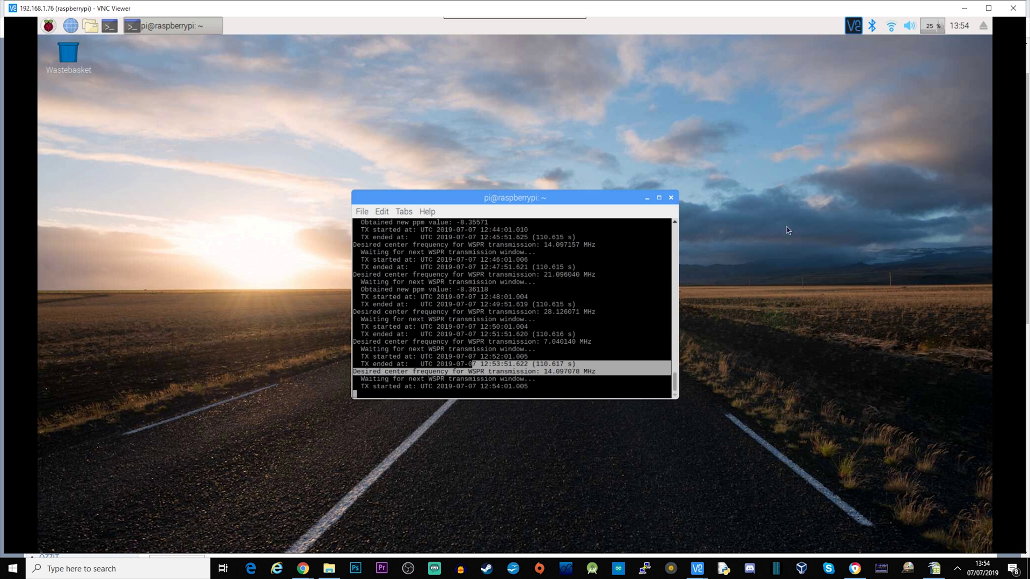
Step: Close the remote desktop session and VNC Viewer's list of remote machines
{"action": "left_click", "coordinate": [1013, 8]}
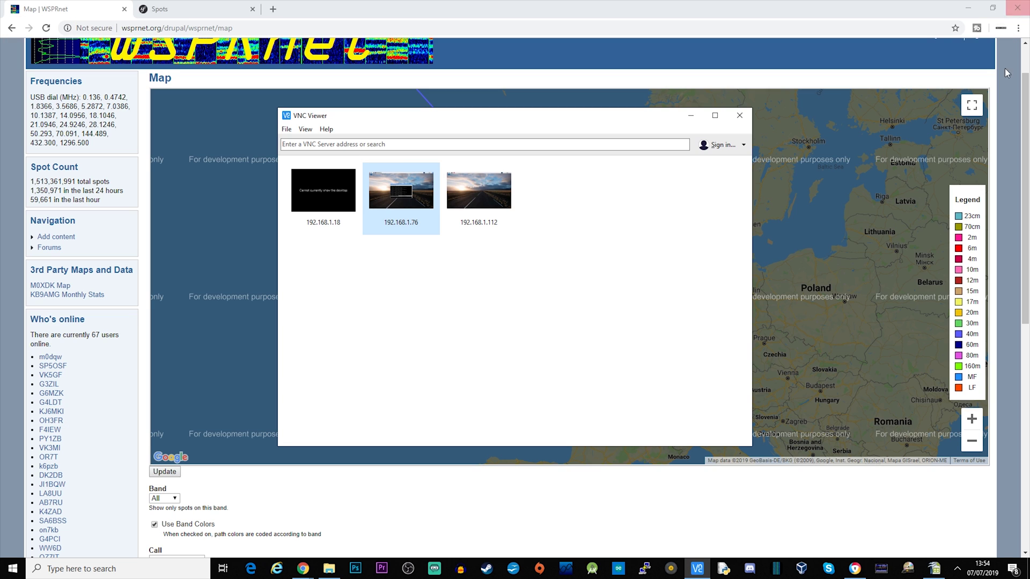
{"action": "left_click", "coordinate": [738, 116]}
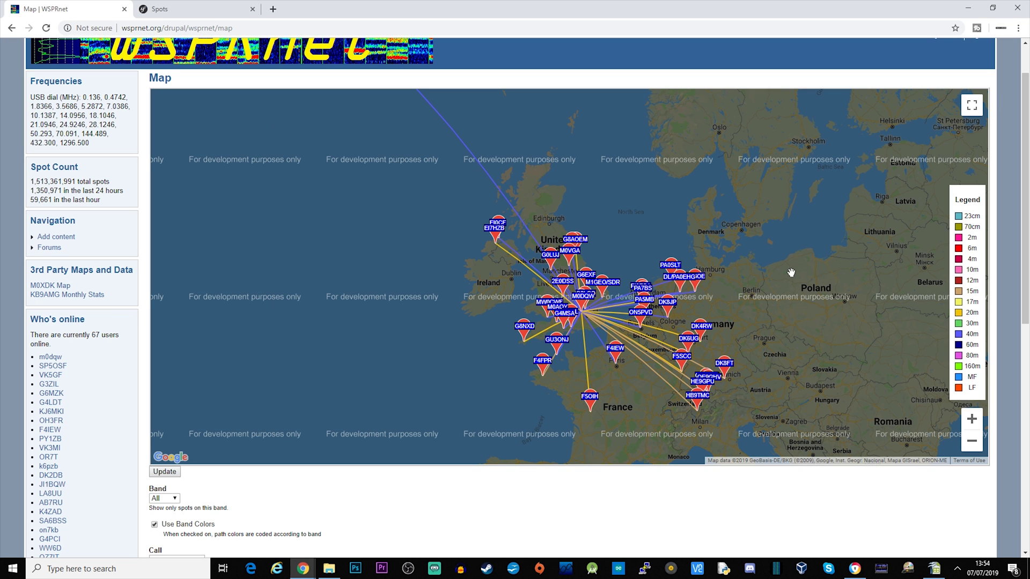
{"action": "mouse_move", "coordinate": [782, 347]}
{"action": "left_mouse_down"}
{"action": "mouse_move", "coordinate": [749, 335]}
{"action": "mouse_move", "coordinate": [785, 346]}
{"action": "left_mouse_up"}
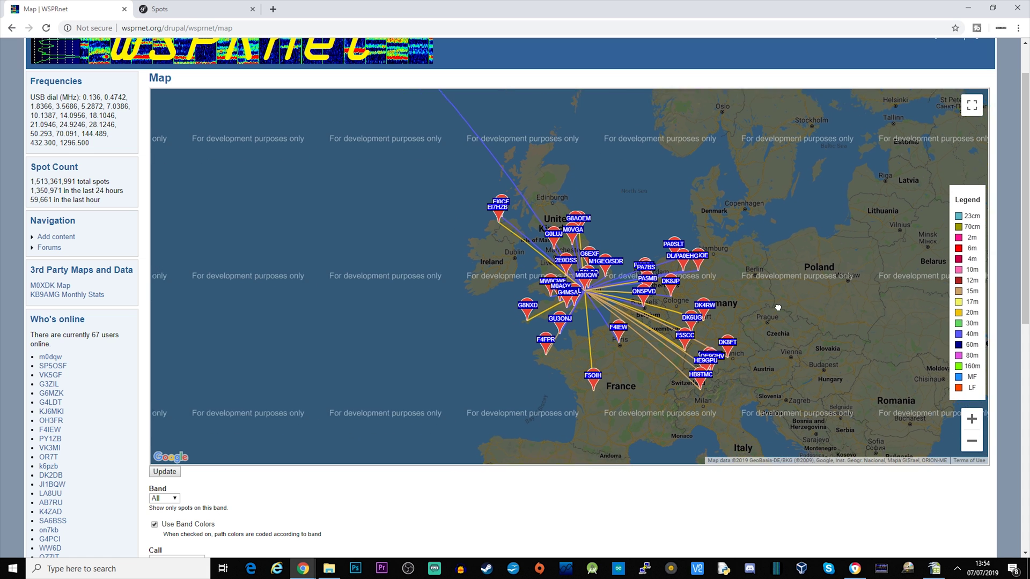
Step: Zoom in one level and pan between Germany, Scotland, England and the Netherlands
{"action": "left_click", "coordinate": [971, 419]}
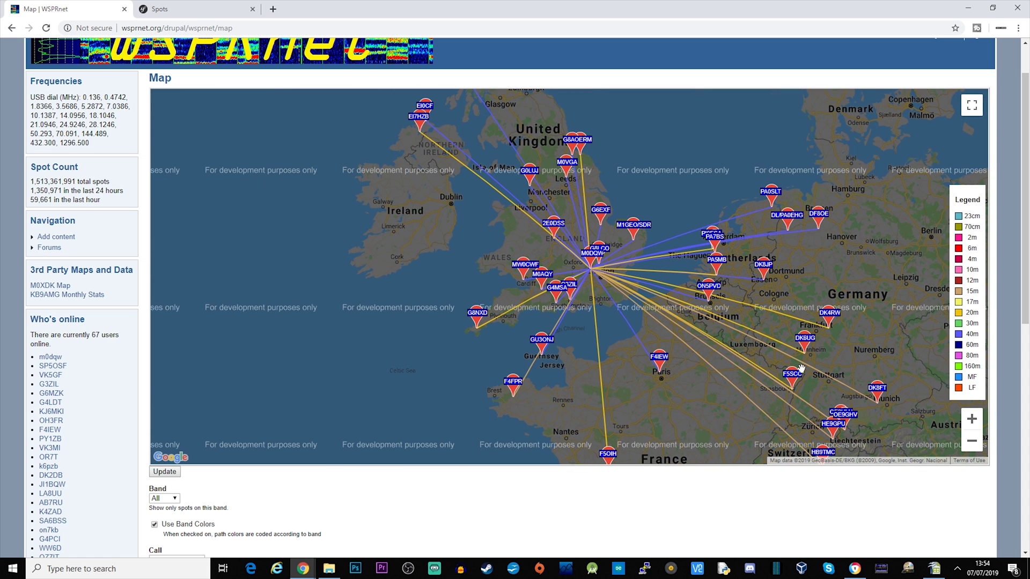
{"action": "left_click_drag", "start_coordinate": [802, 368], "coordinate": [719, 318]}
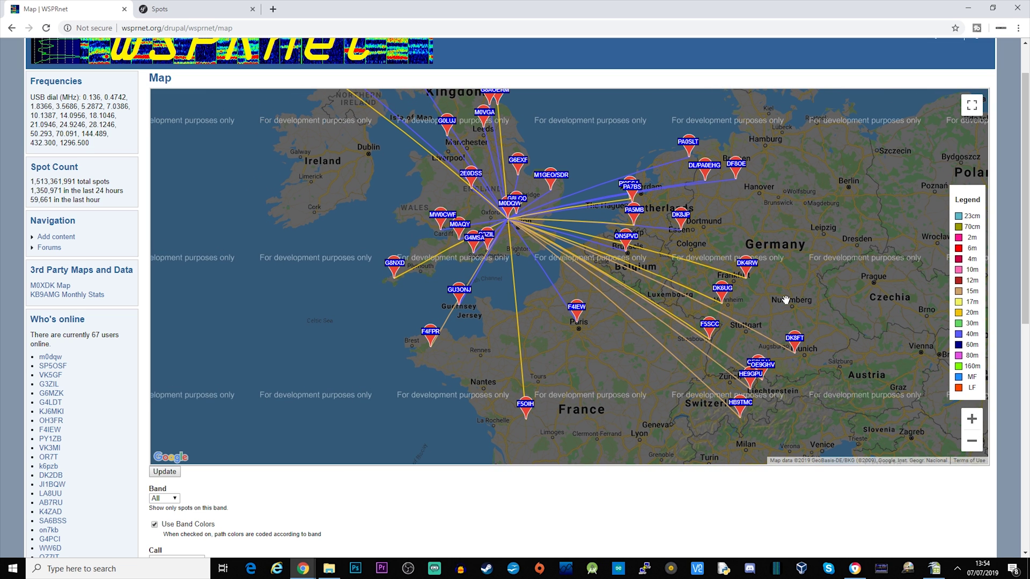
{"action": "left_click_drag", "start_coordinate": [786, 298], "coordinate": [828, 355]}
{"action": "left_click_drag", "start_coordinate": [790, 301], "coordinate": [814, 359]}
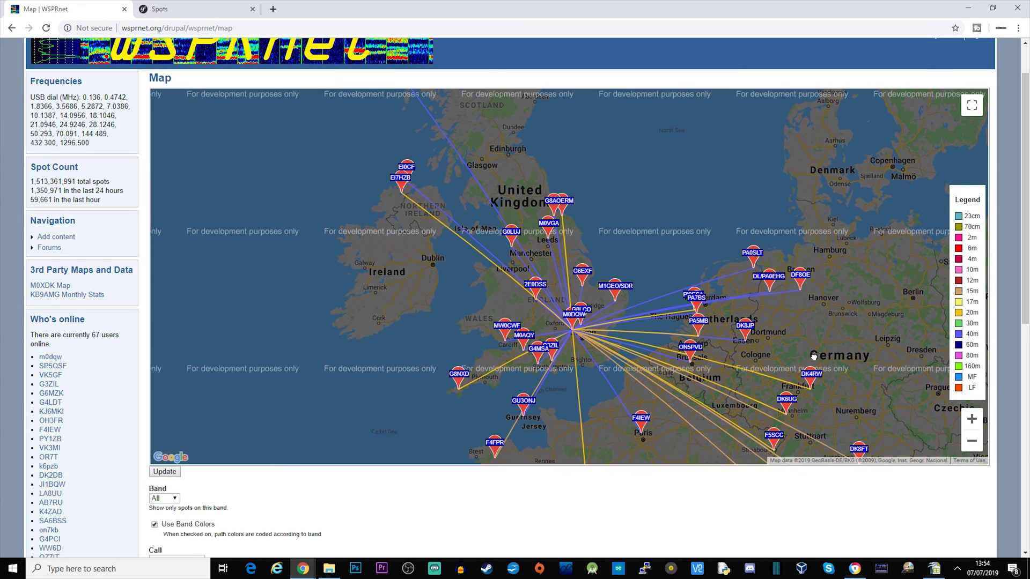
{"action": "left_click_drag", "start_coordinate": [731, 257], "coordinate": [793, 356]}
{"action": "left_click_drag", "start_coordinate": [716, 288], "coordinate": [630, 151]}
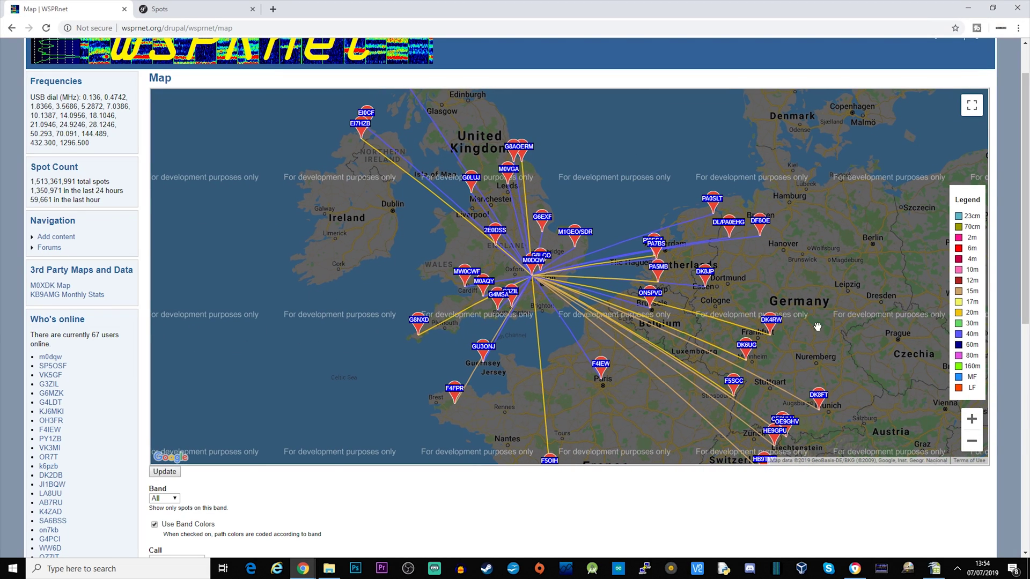
Step: Zoom out to show most of Europe and scroll back up the page
{"action": "left_click", "coordinate": [971, 443]}
{"action": "left_click_drag", "start_coordinate": [781, 368], "coordinate": [787, 389]}
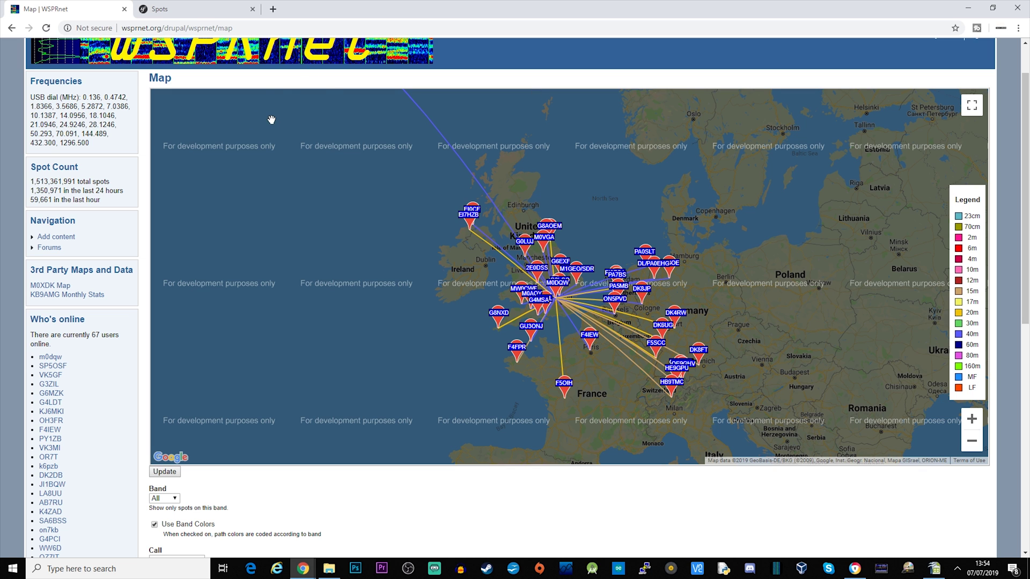
{"action": "scroll", "coordinate": [658, 226], "scroll_direction": "up", "scroll_amount": 1}
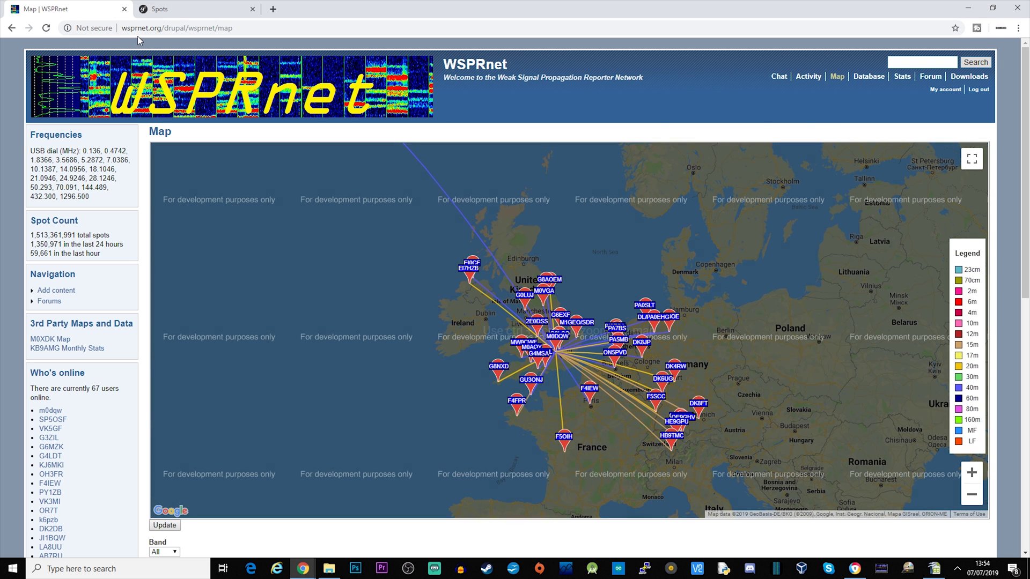
Step: Reload the spot map page and keep Band set to All with band-coloured paths on
{"action": "left_click", "coordinate": [835, 78]}
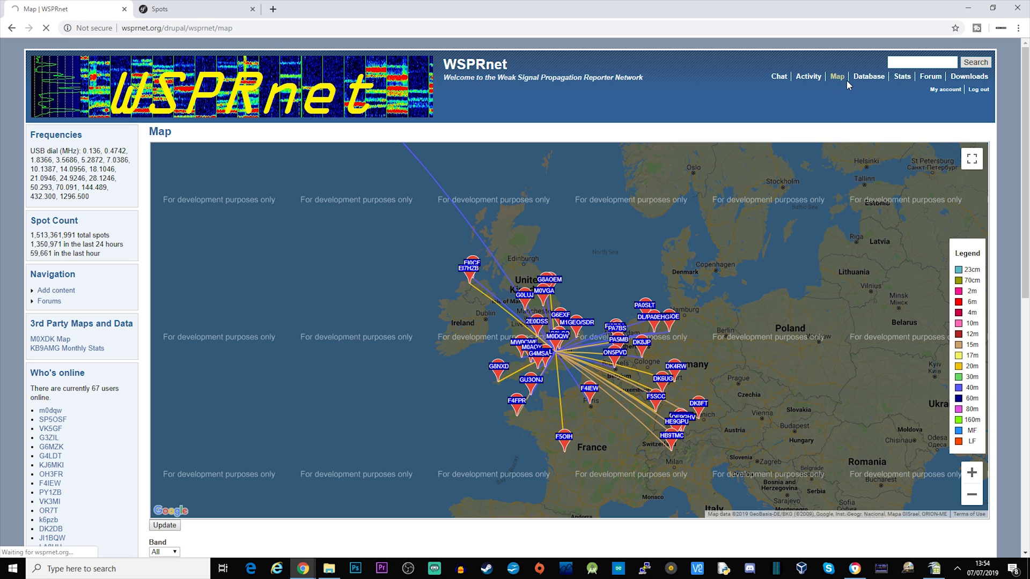
{"action": "scroll", "coordinate": [504, 412], "scroll_direction": "down", "scroll_amount": 4}
{"action": "scroll", "coordinate": [435, 393], "scroll_direction": "down", "scroll_amount": 2}
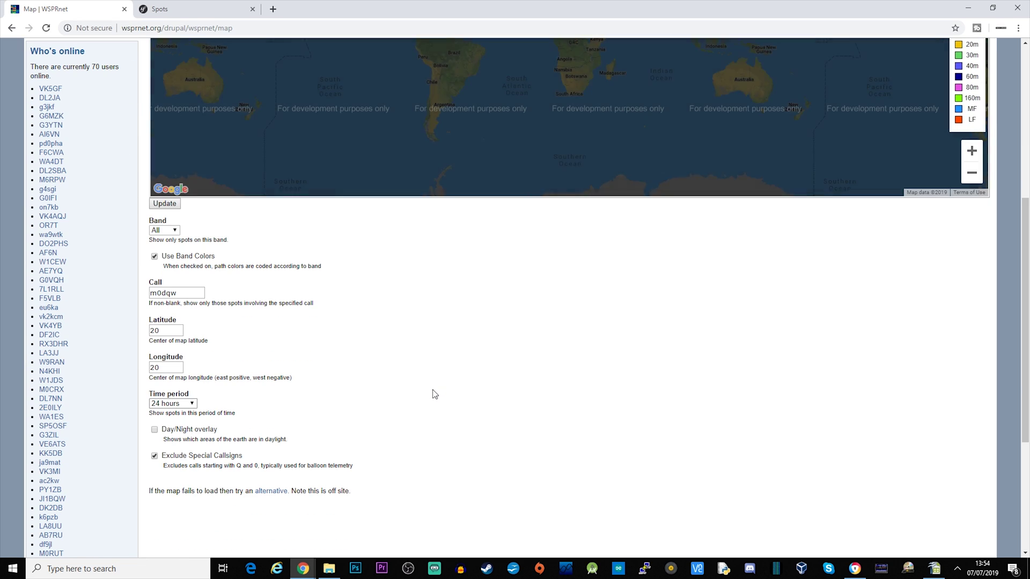
{"action": "left_click", "coordinate": [163, 230]}
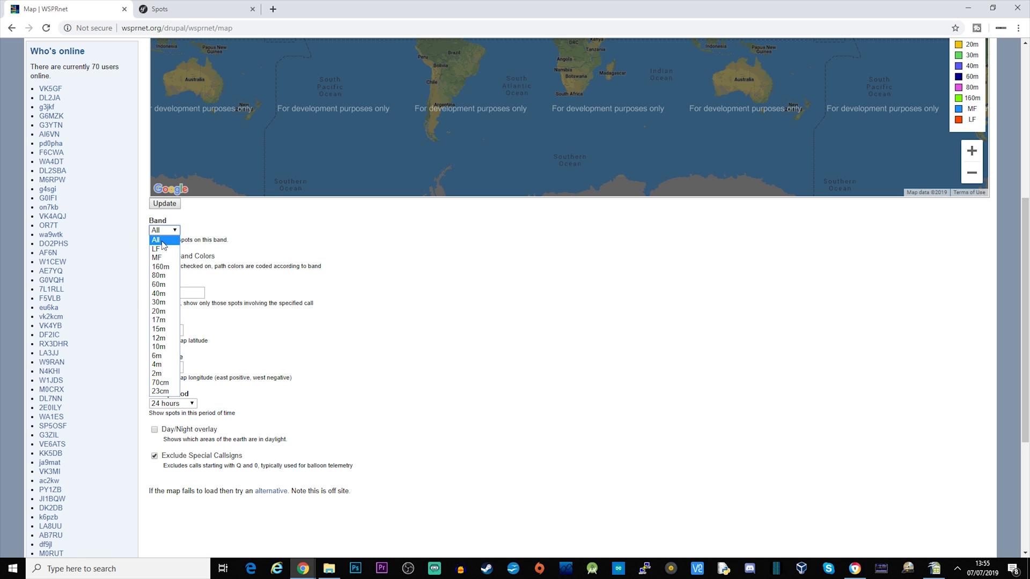
{"action": "left_click", "coordinate": [162, 242]}
{"action": "left_click", "coordinate": [154, 257]}
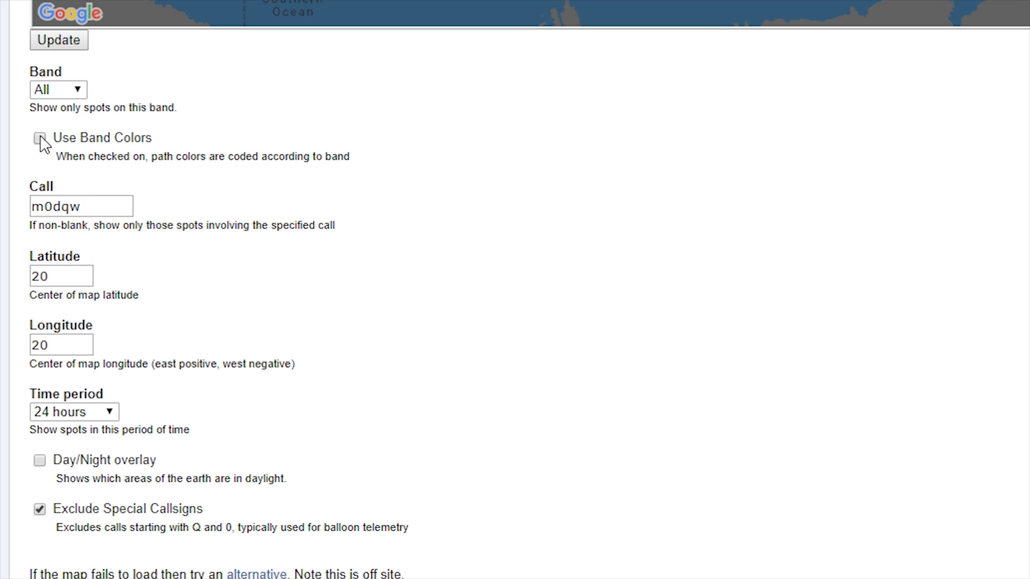
{"action": "left_click", "coordinate": [40, 138]}
Step: Keep the callsign filter and the 24 hours time period, then redraw the map
{"action": "left_click", "coordinate": [95, 210]}
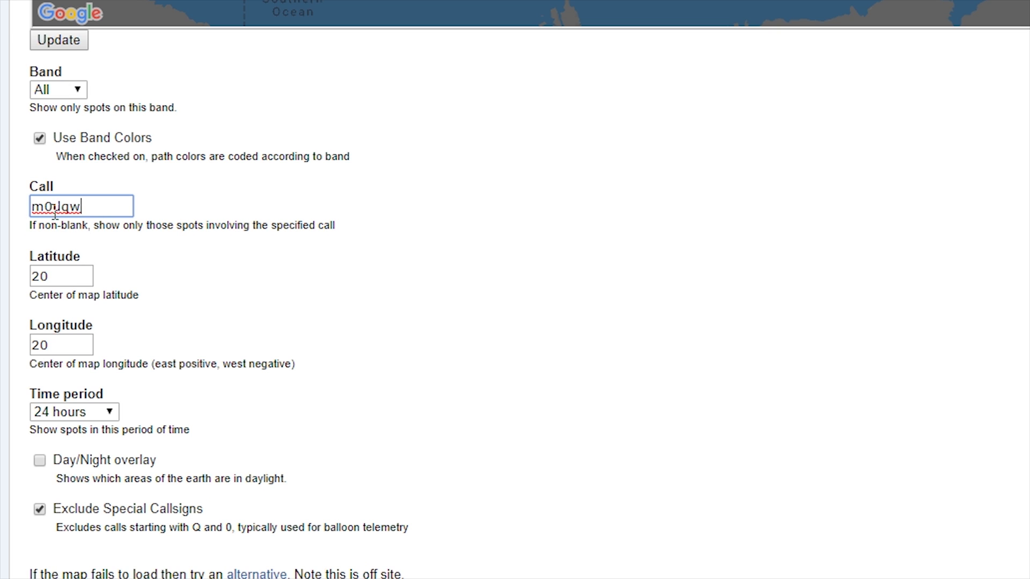
{"action": "double_click", "coordinate": [74, 210]}
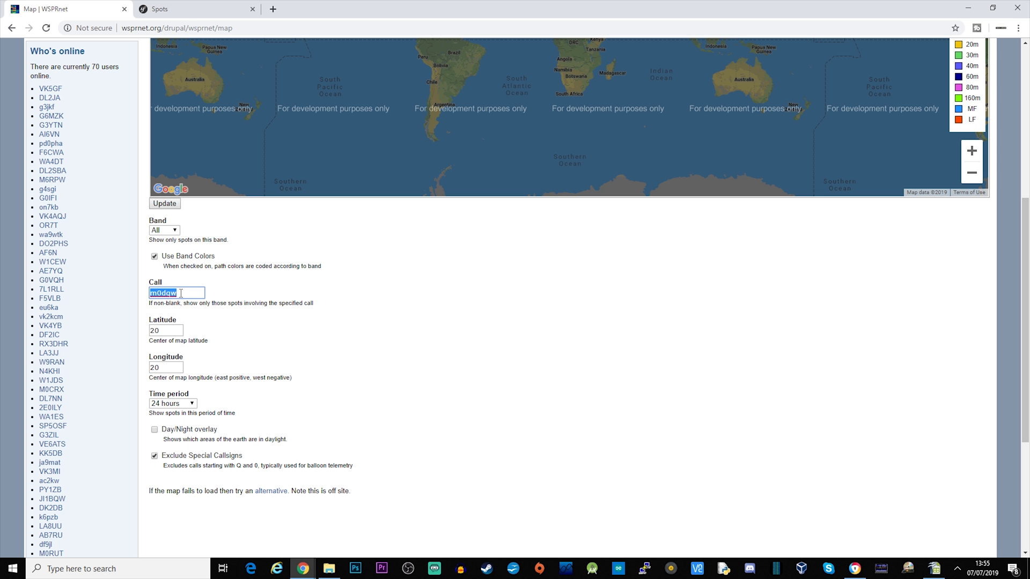
{"action": "left_click", "coordinate": [186, 295]}
{"action": "left_click", "coordinate": [187, 404]}
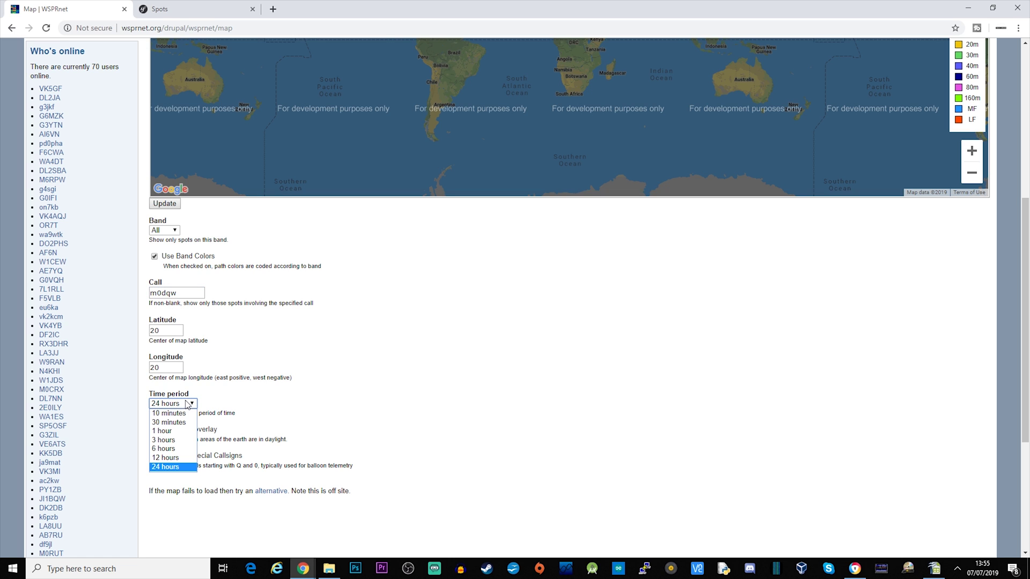
{"action": "left_click", "coordinate": [181, 468]}
{"action": "scroll", "coordinate": [437, 405], "scroll_direction": "up", "scroll_amount": 1}
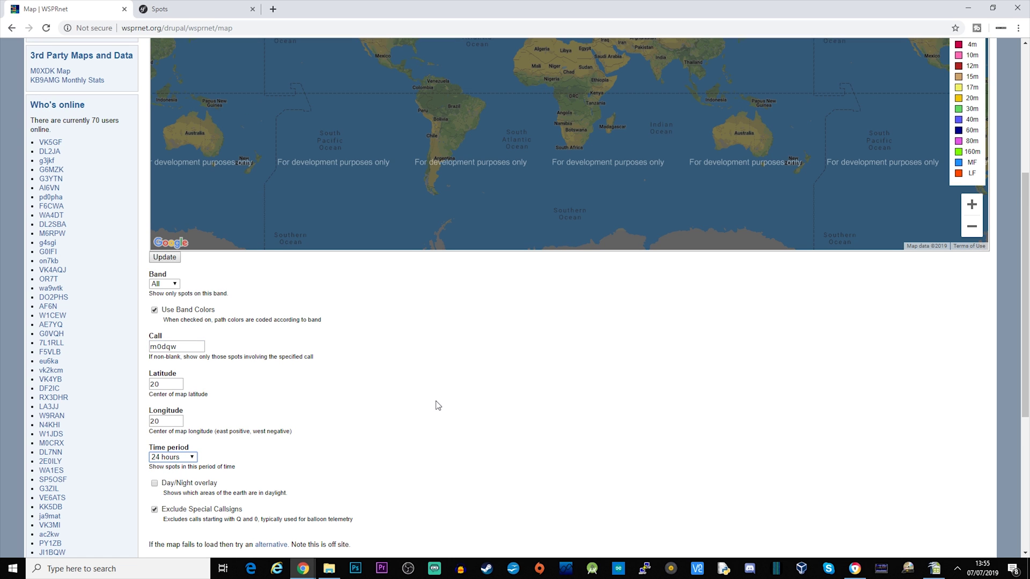
{"action": "left_click", "coordinate": [161, 257]}
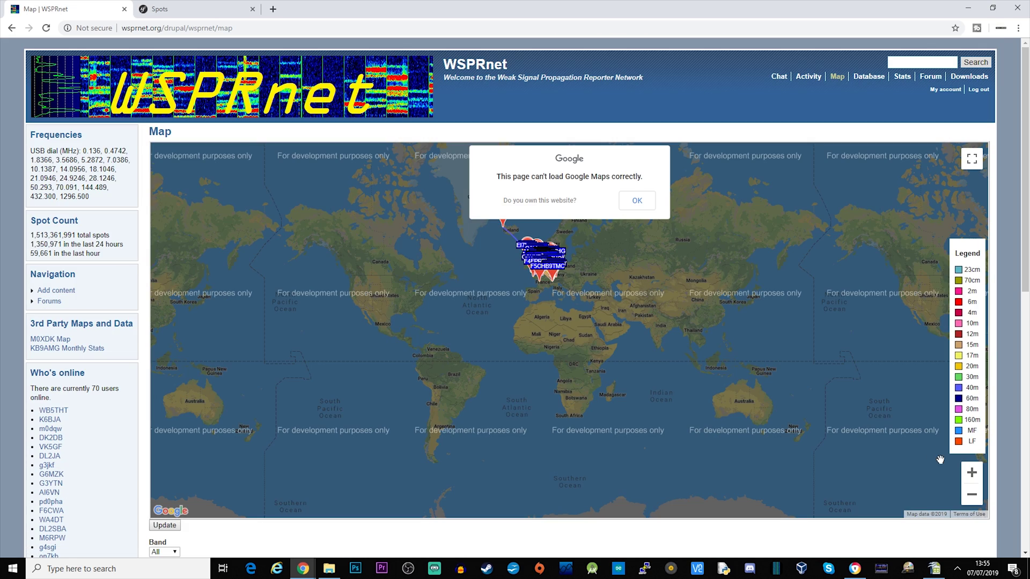
Step: Dismiss the loading warning, frame the European spots out to Iceland, and close the Spots tab
{"action": "left_click", "coordinate": [637, 200]}
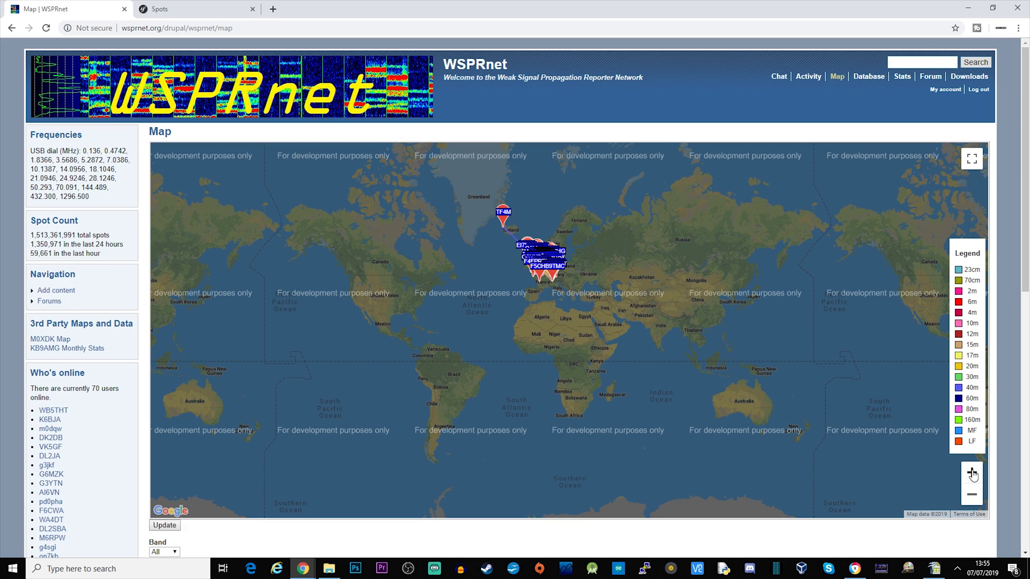
{"action": "left_click", "coordinate": [971, 472]}
{"action": "left_click_drag", "start_coordinate": [564, 238], "coordinate": [722, 498]}
{"action": "left_click_drag", "start_coordinate": [736, 318], "coordinate": [758, 340]}
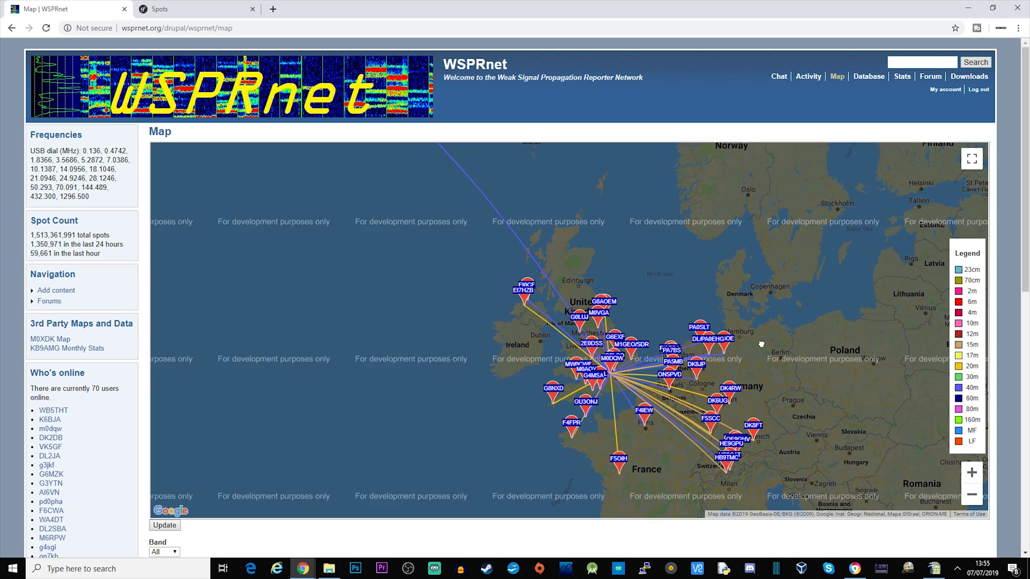
{"action": "left_click", "coordinate": [976, 494]}
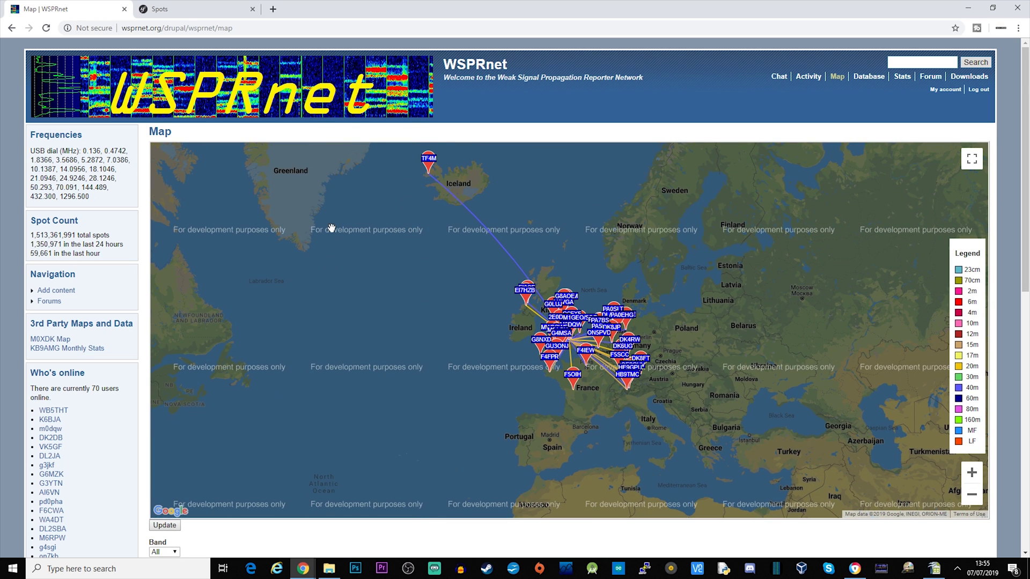
{"action": "left_click", "coordinate": [252, 10]}
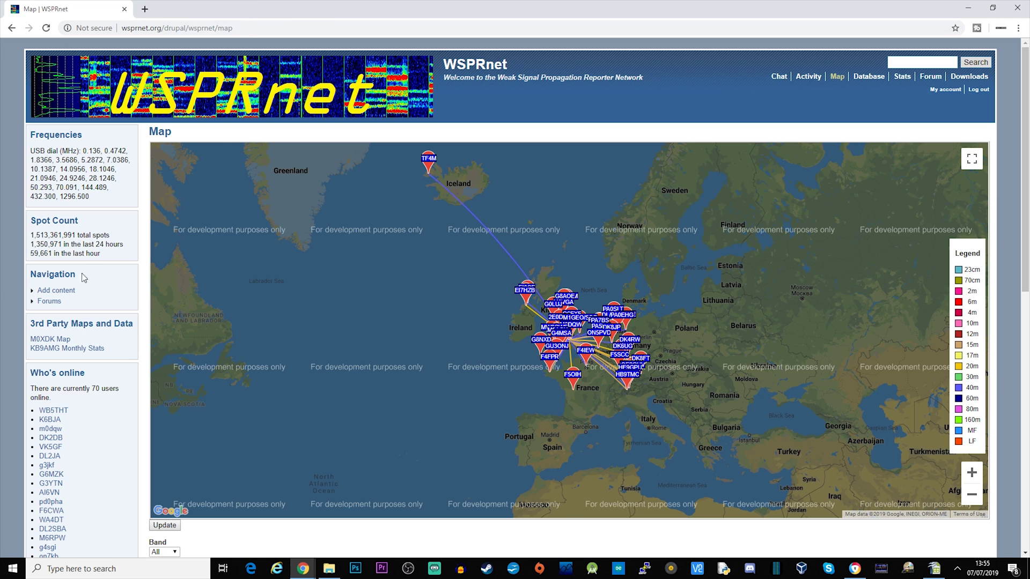
Step: Open the callsign's spot map in a new tab and load a week of spots
{"action": "right_click", "coordinate": [54, 338]}
{"action": "left_click", "coordinate": [78, 347]}
{"action": "key", "text": "ctrl+Tab"}
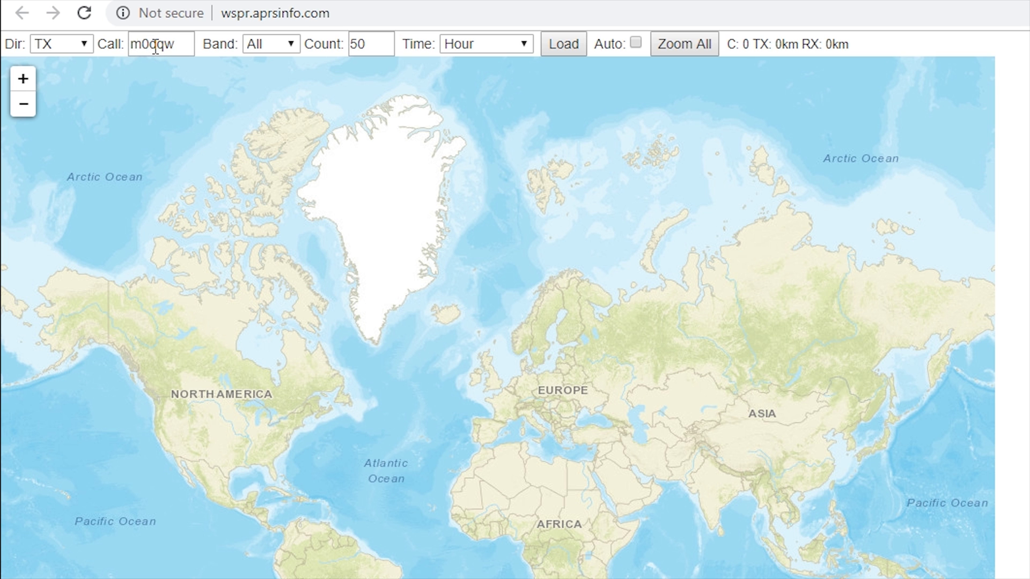
{"action": "left_click", "coordinate": [497, 50]}
{"action": "left_click", "coordinate": [494, 113]}
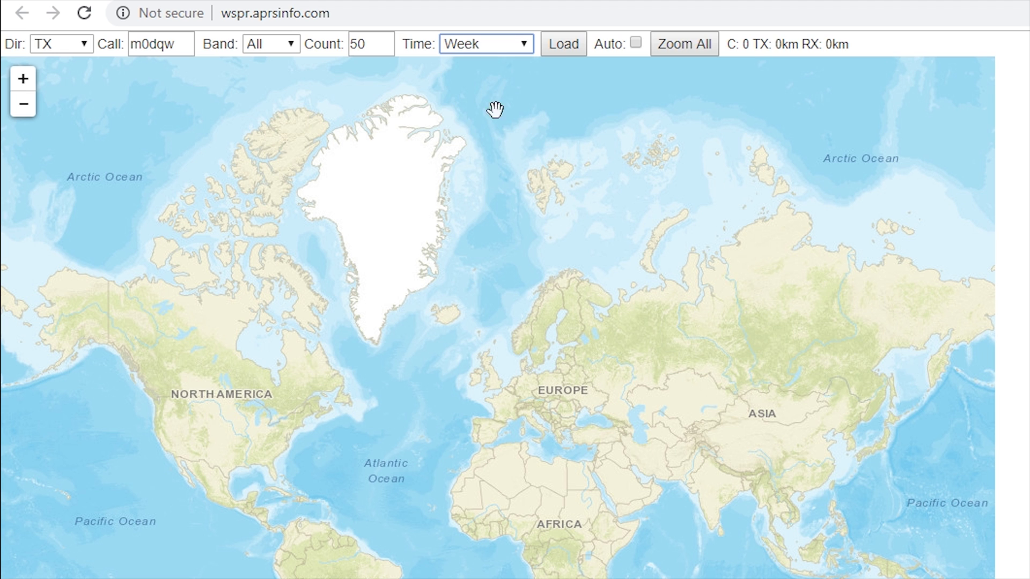
{"action": "left_click", "coordinate": [570, 51]}
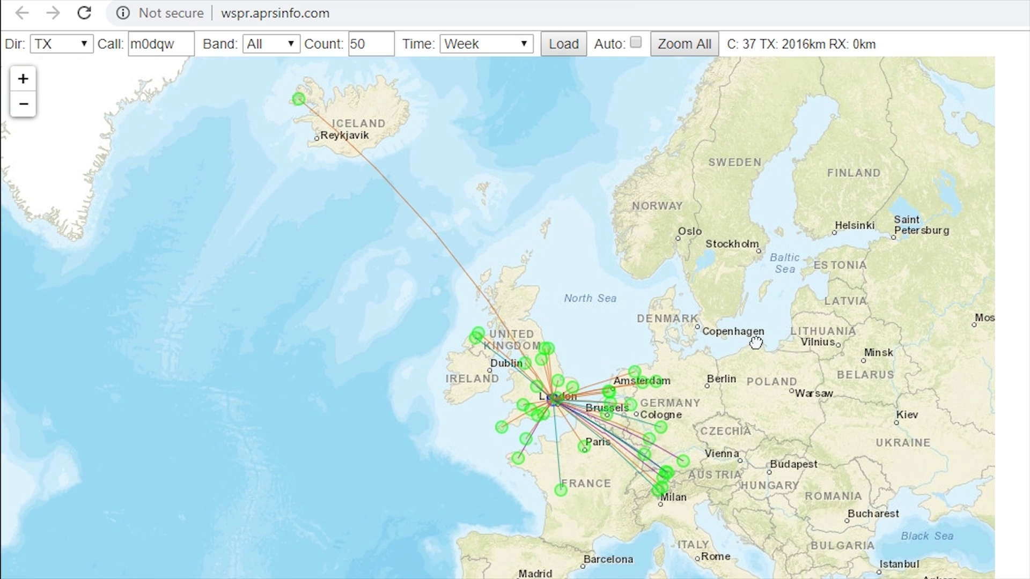
Step: Zoom in and pan to centre the spots around London, the UK and Benelux
{"action": "left_click_drag", "start_coordinate": [756, 343], "coordinate": [770, 371]}
{"action": "left_click_drag", "start_coordinate": [792, 406], "coordinate": [799, 423]}
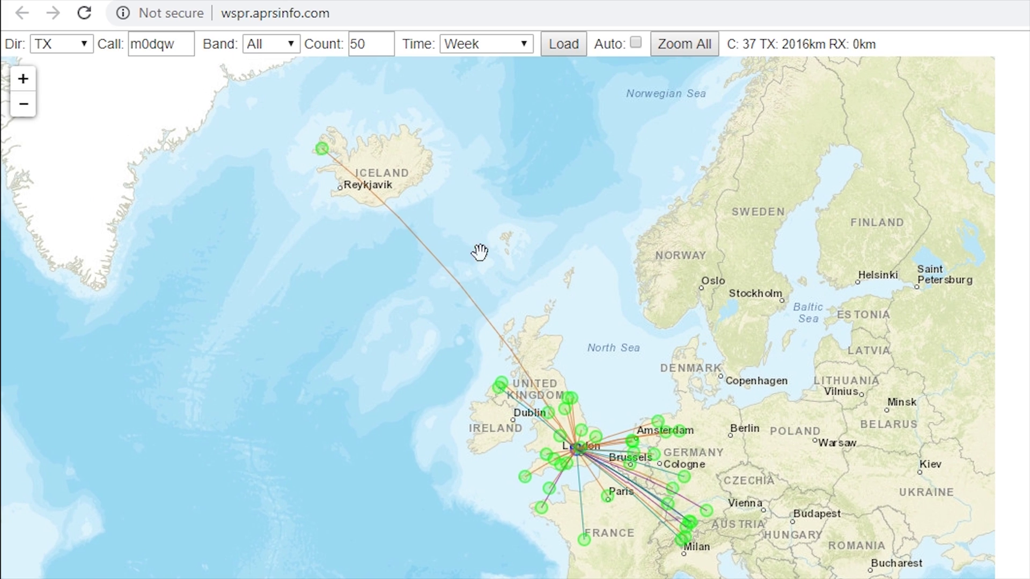
{"action": "left_click", "coordinate": [20, 87]}
{"action": "left_click_drag", "start_coordinate": [409, 345], "coordinate": [290, 255]}
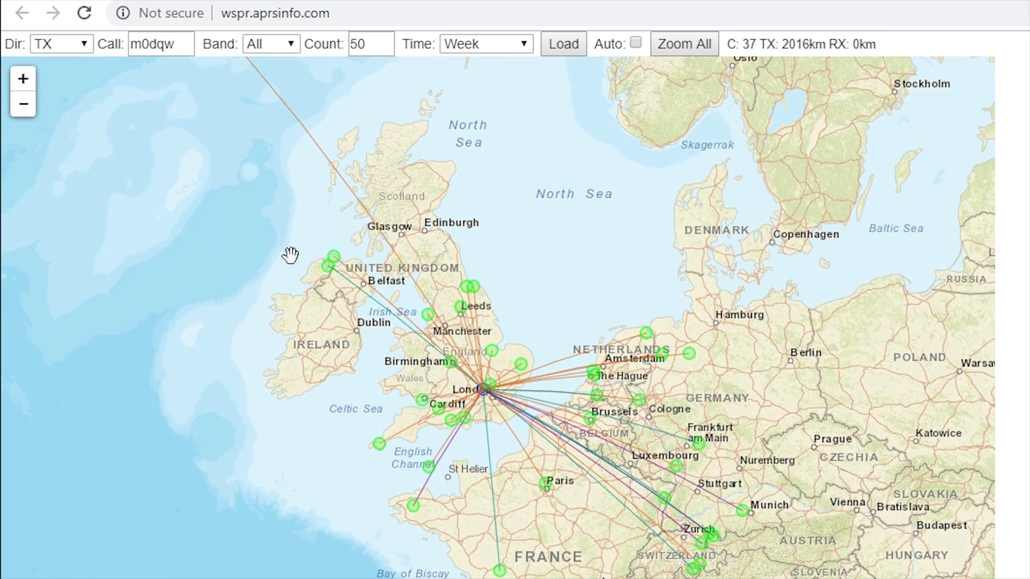
{"action": "left_click_drag", "start_coordinate": [505, 414], "coordinate": [611, 373]}
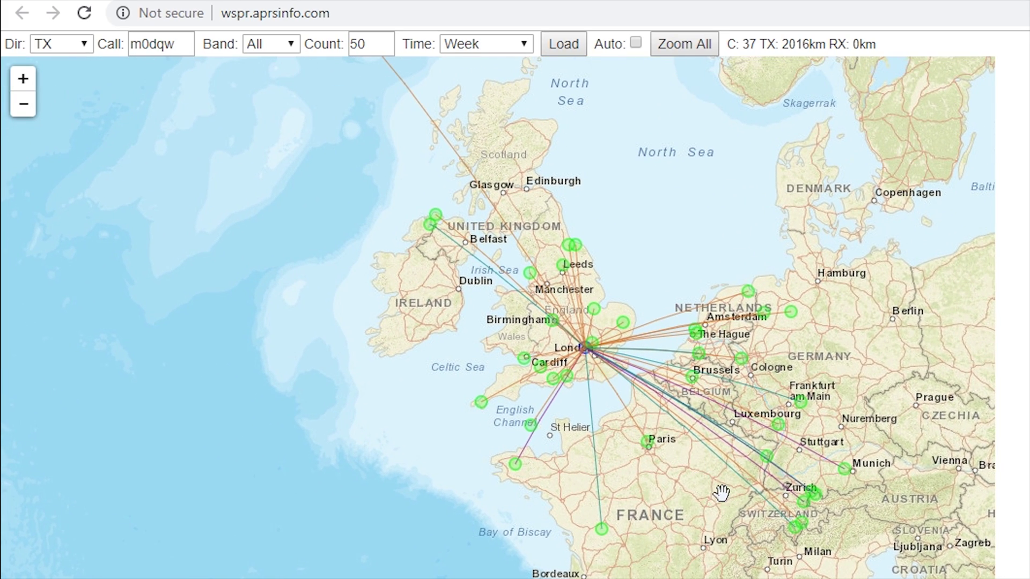
{"action": "left_click_drag", "start_coordinate": [725, 500], "coordinate": [772, 555]}
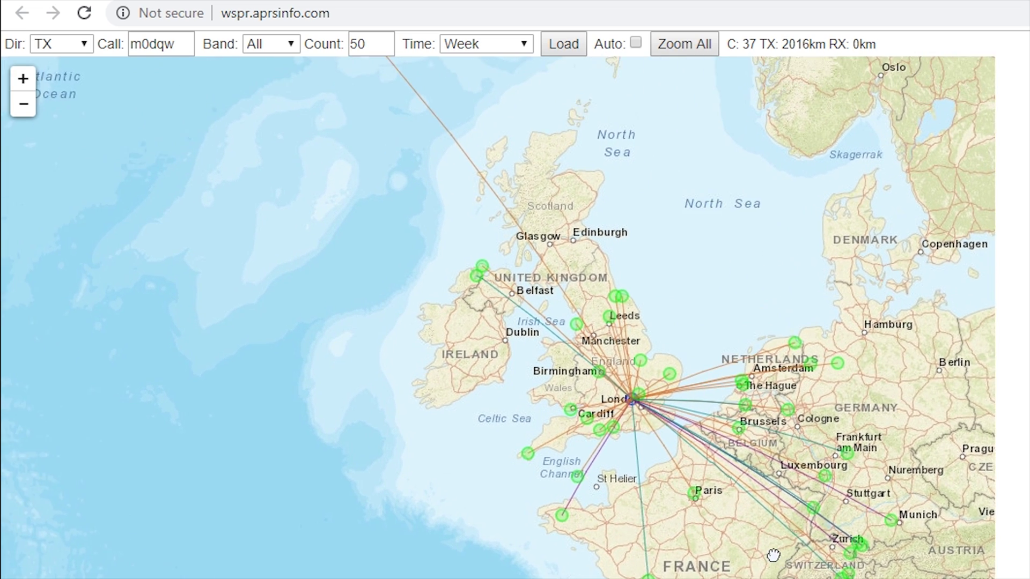
{"action": "left_click_drag", "start_coordinate": [747, 515], "coordinate": [602, 444]}
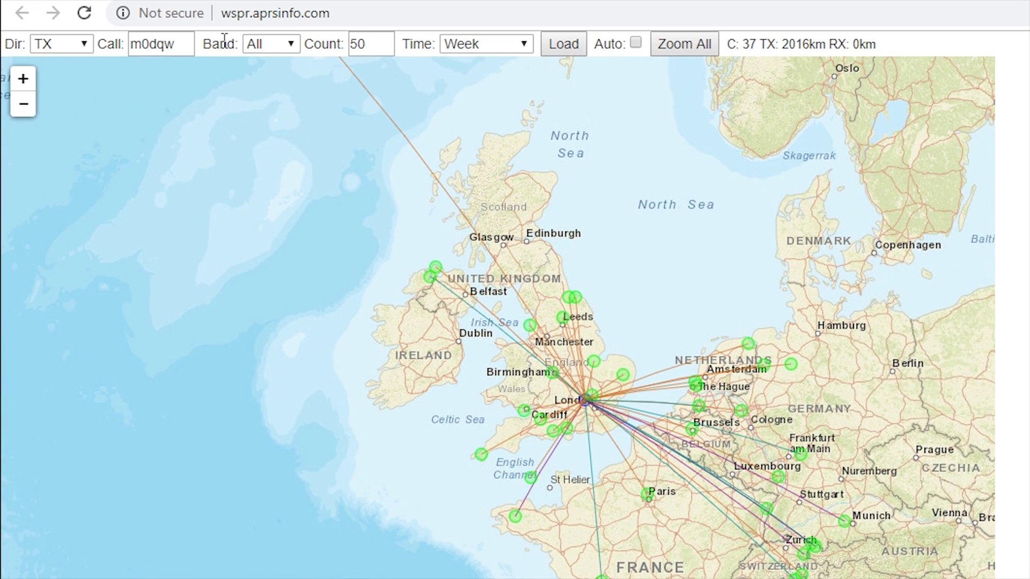
Step: Load the week's 40m spots and pan the map to bring Iceland into view
{"action": "left_click", "coordinate": [273, 44]}
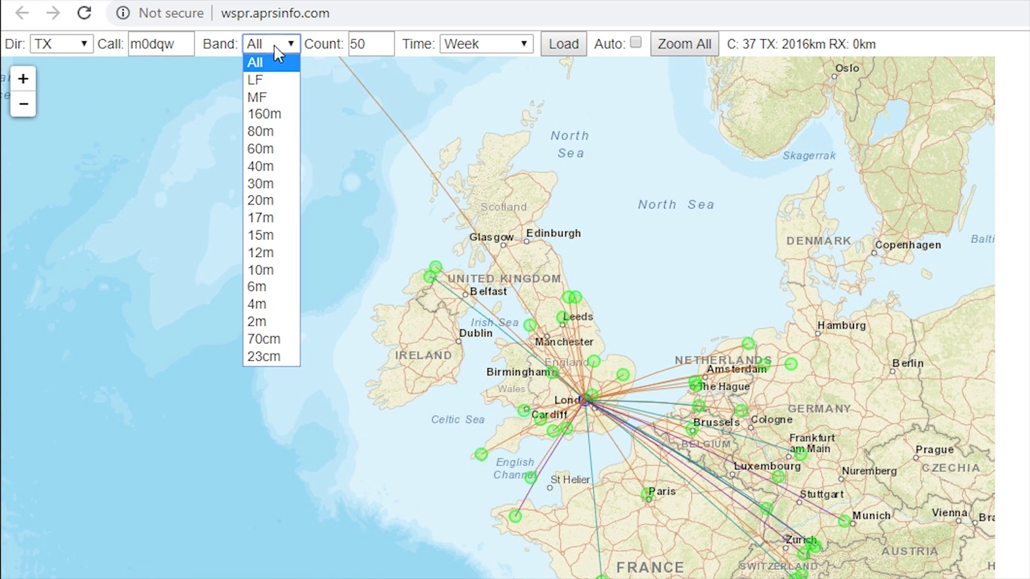
{"action": "left_click", "coordinate": [270, 168]}
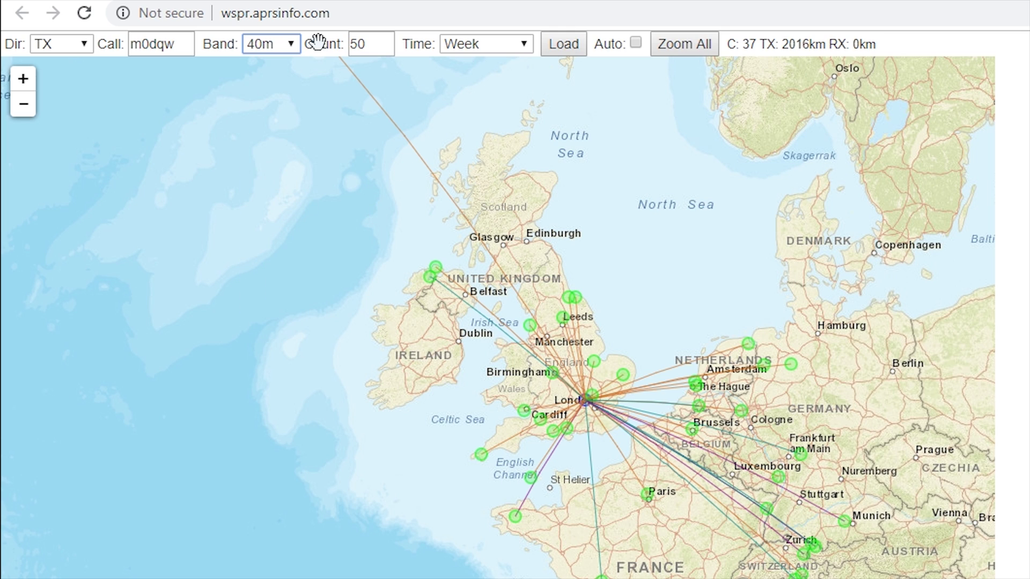
{"action": "left_click", "coordinate": [569, 45]}
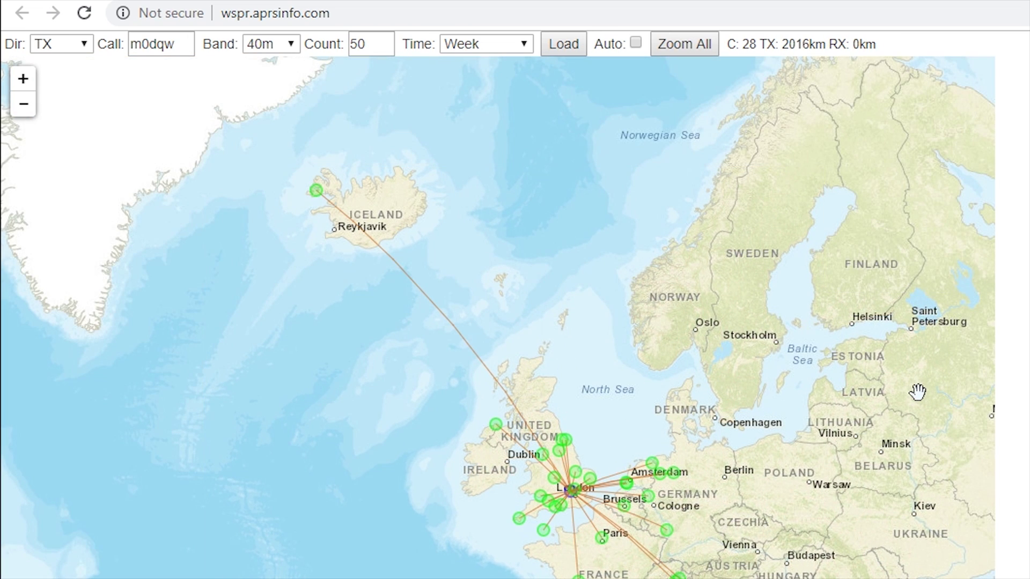
{"action": "left_click_drag", "start_coordinate": [804, 497], "coordinate": [855, 431]}
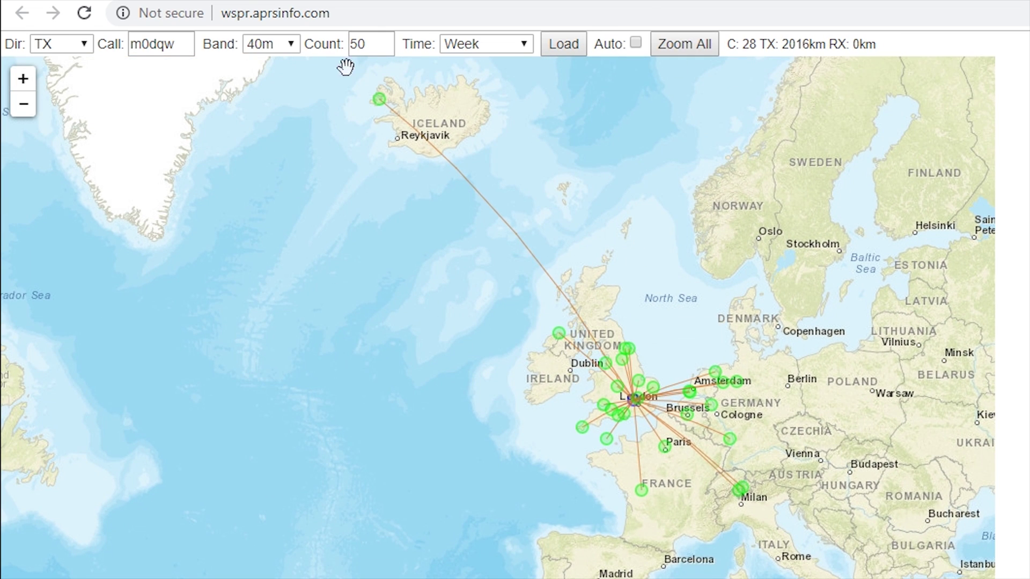
Step: Switch the band to 20m and load the week's spots
{"action": "left_click", "coordinate": [283, 50]}
{"action": "left_click", "coordinate": [268, 200]}
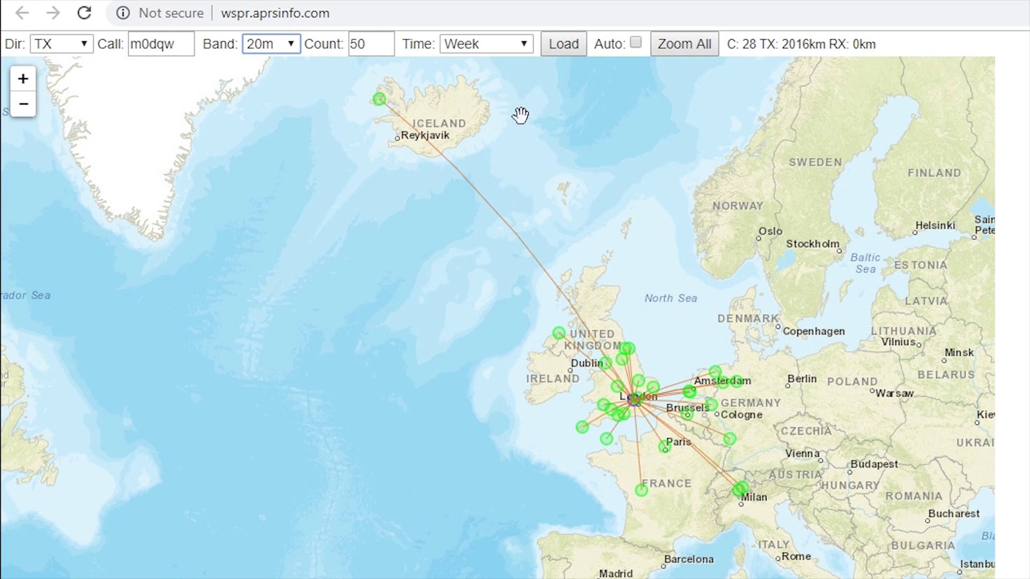
{"action": "left_click", "coordinate": [547, 51]}
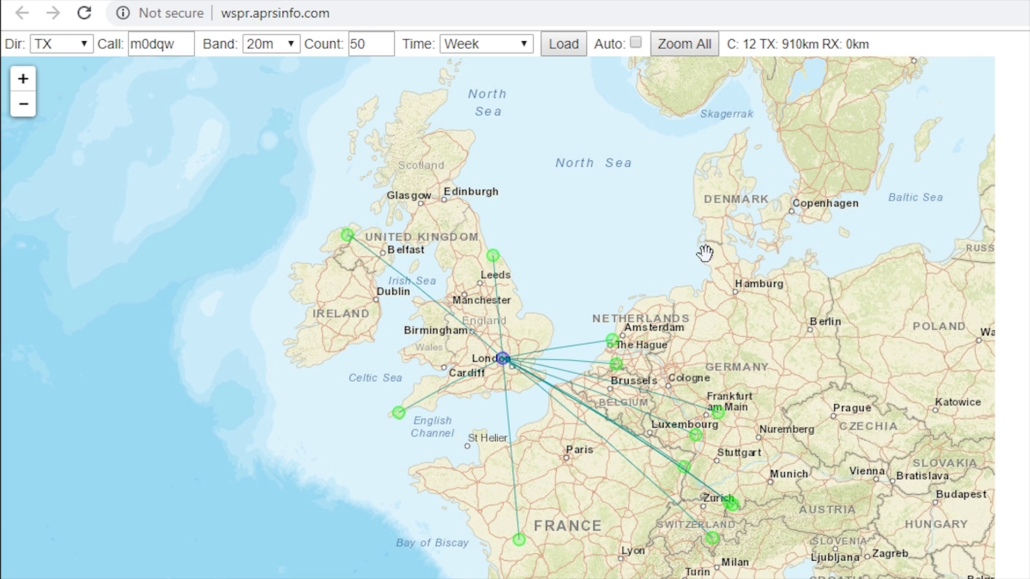
Step: Load the week's 15m spots and shift the map to frame their paths
{"action": "left_click", "coordinate": [287, 48]}
{"action": "left_click", "coordinate": [271, 155]}
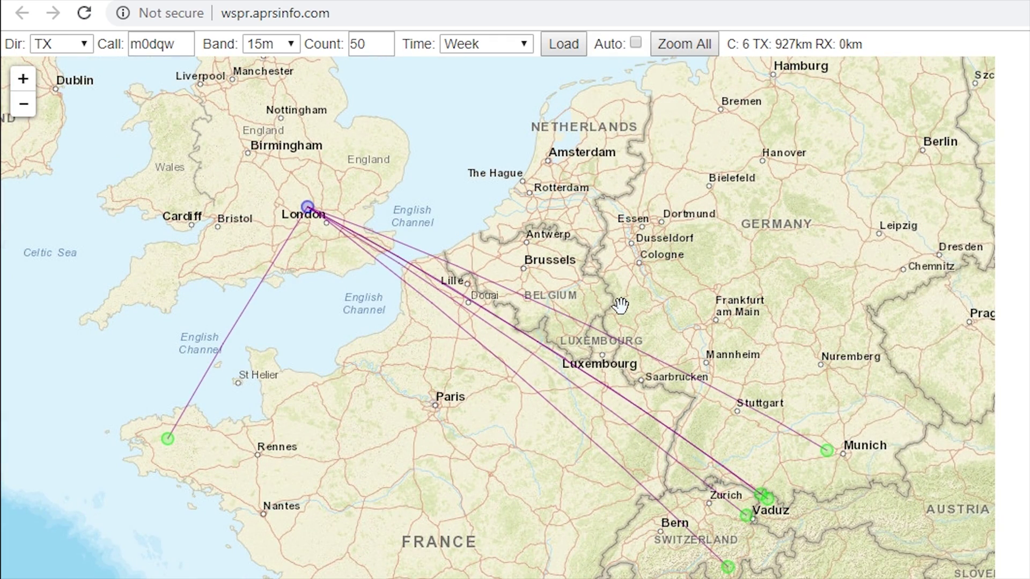
{"action": "left_click_drag", "start_coordinate": [467, 476], "coordinate": [524, 462]}
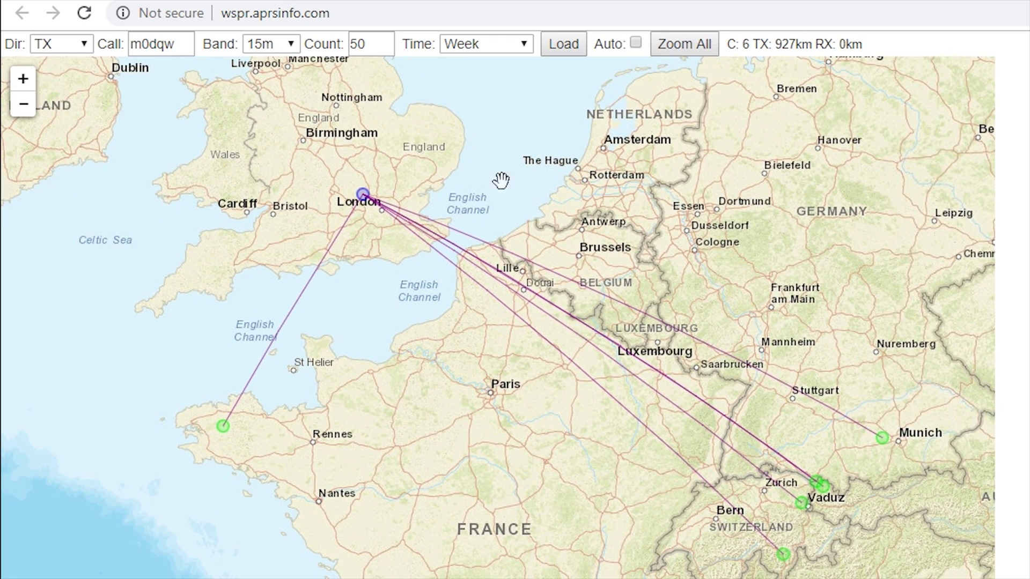
Step: Switch the band to 10m and load the week's spots
{"action": "left_click", "coordinate": [287, 45]}
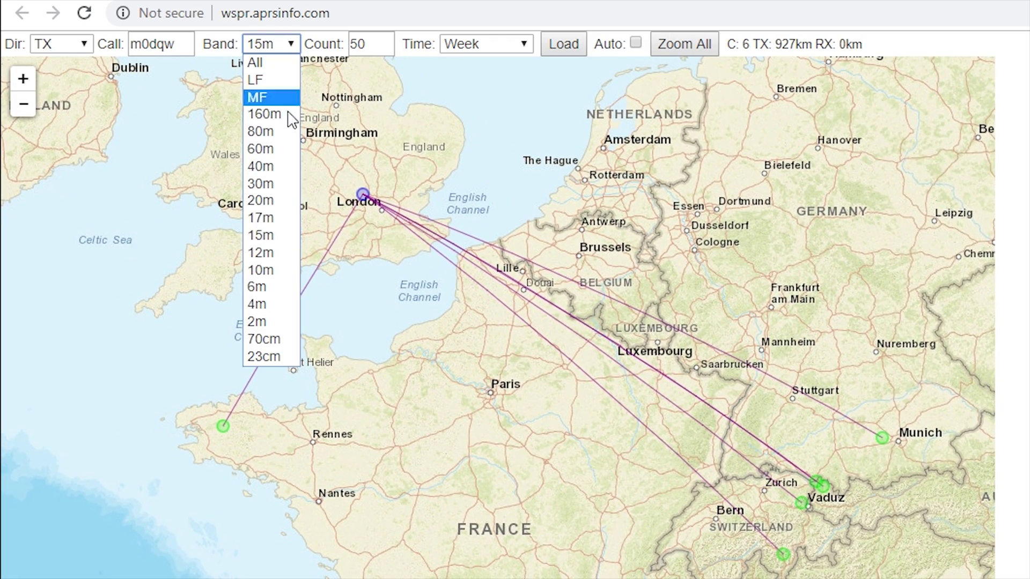
{"action": "left_click", "coordinate": [271, 272]}
{"action": "left_click", "coordinate": [557, 48]}
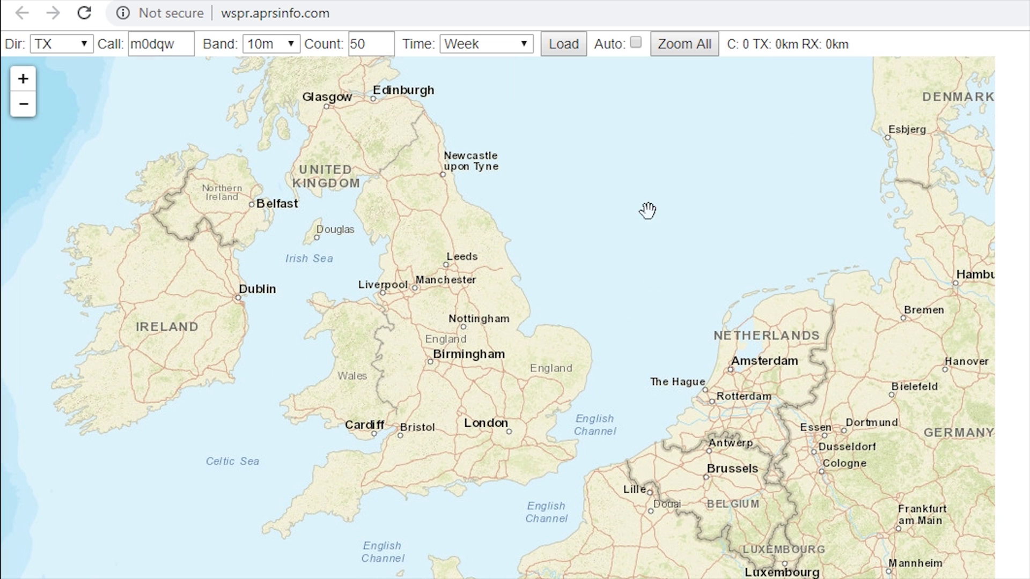
Step: Set the band to All and load spots for all bands
{"action": "left_click", "coordinate": [287, 46]}
{"action": "left_click", "coordinate": [262, 62]}
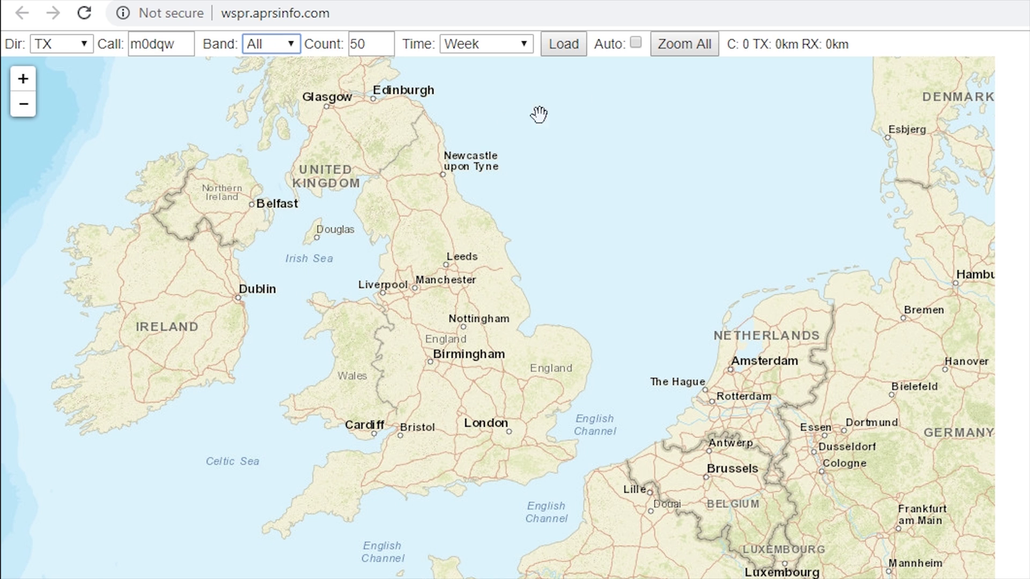
{"action": "left_click", "coordinate": [572, 54]}
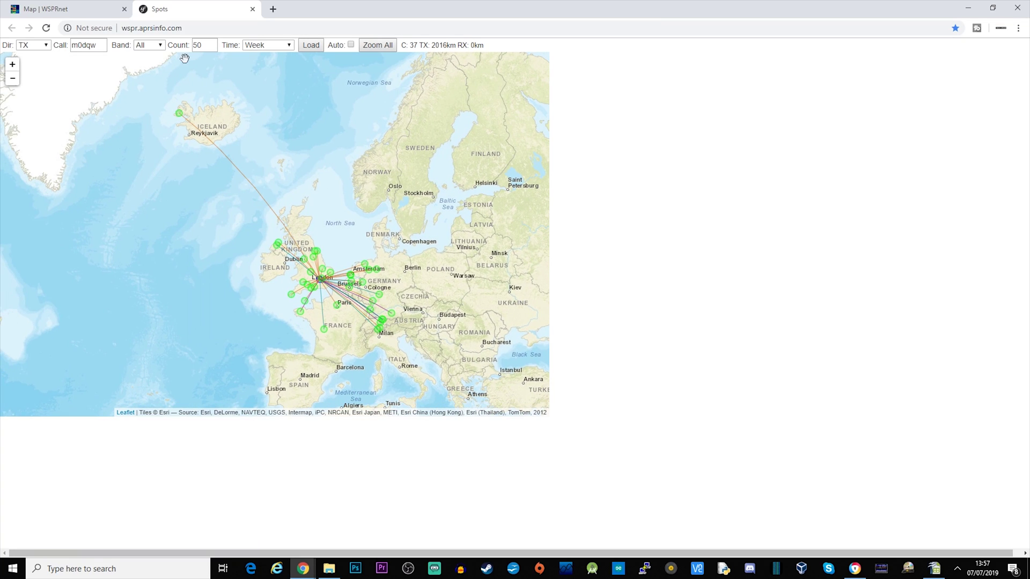
Step: Return to the WSPRnet map, zoom in one level and recentre on the European spots
{"action": "left_click", "coordinate": [47, 6]}
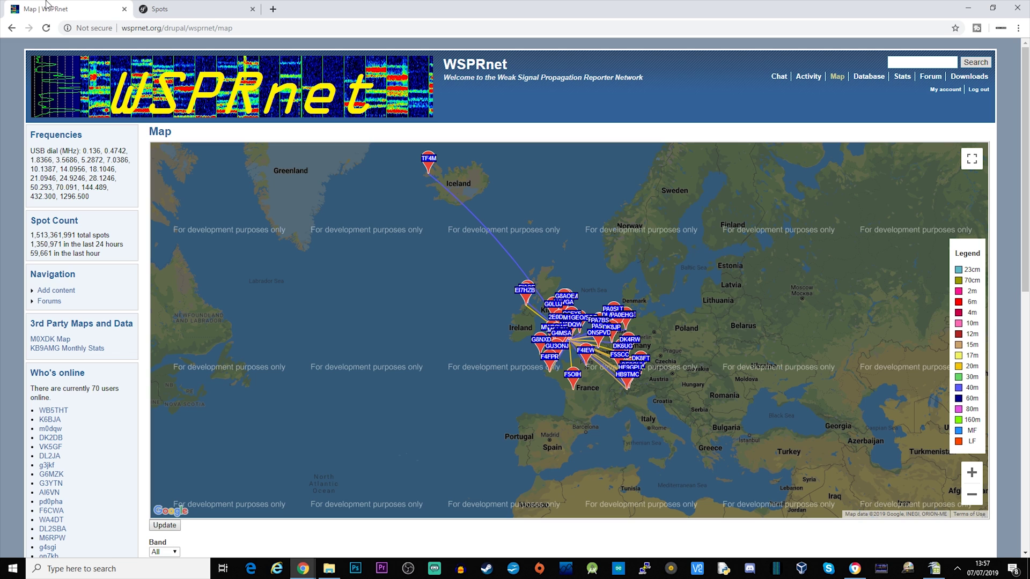
{"action": "left_click_drag", "start_coordinate": [471, 328], "coordinate": [424, 314]}
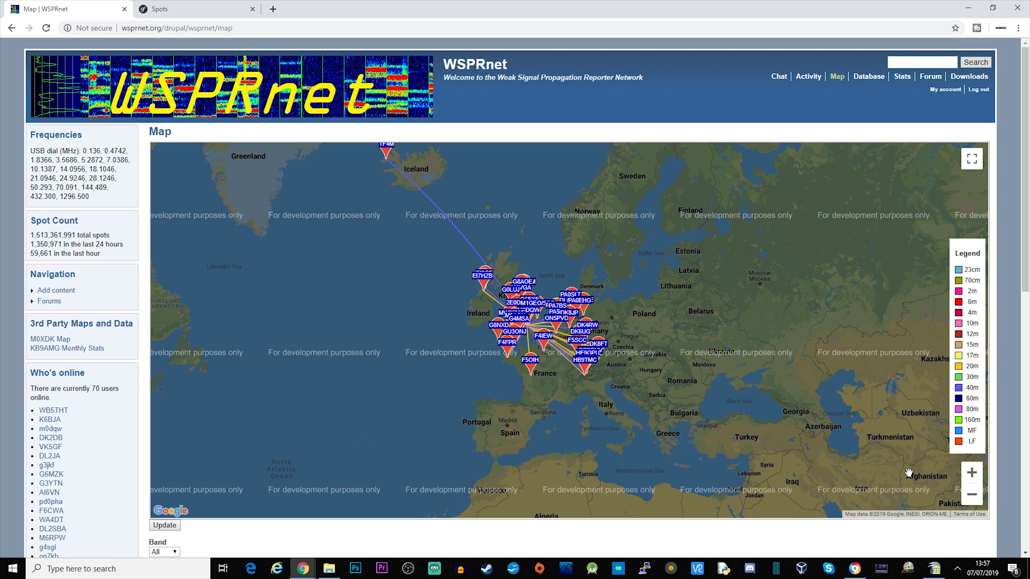
{"action": "left_click", "coordinate": [971, 473]}
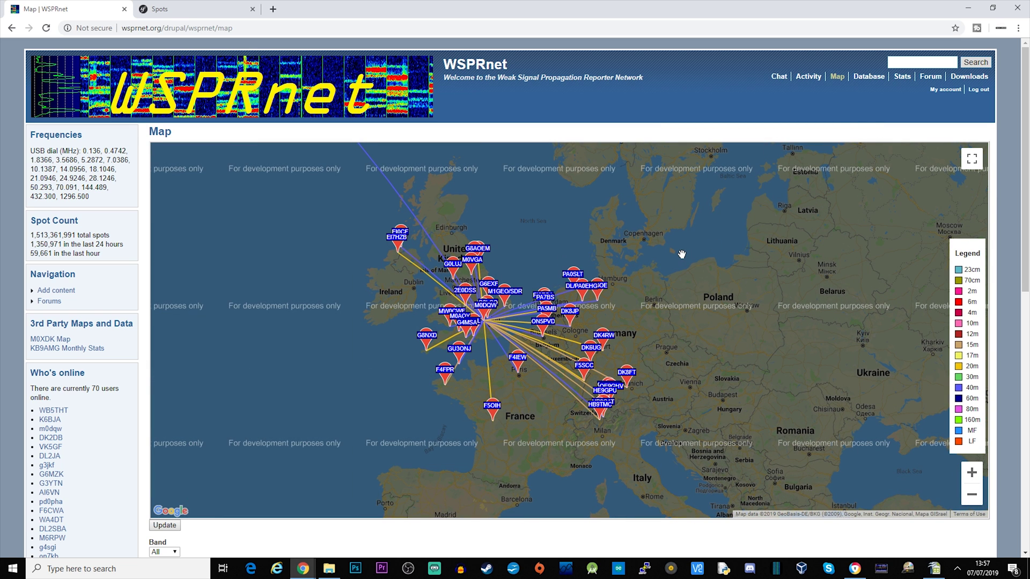
{"action": "left_click_drag", "start_coordinate": [681, 254], "coordinate": [705, 266]}
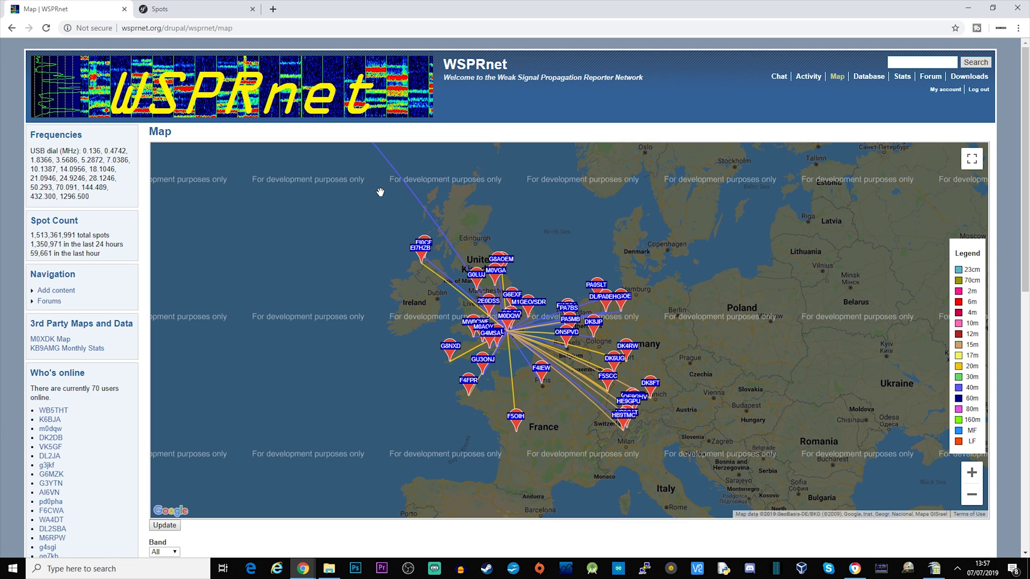
{"action": "left_click_drag", "start_coordinate": [703, 329], "coordinate": [713, 313]}
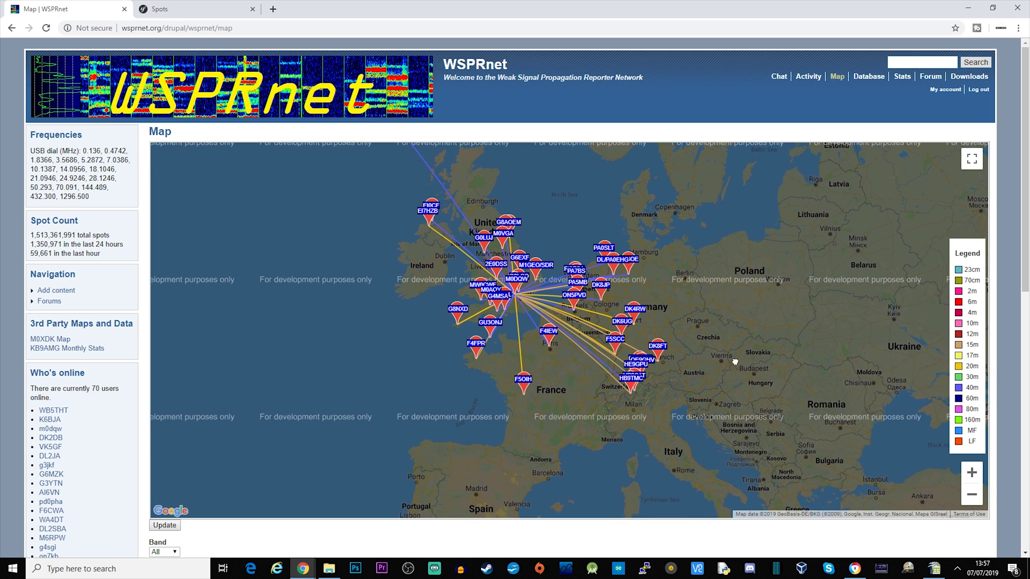
{"action": "left_click_drag", "start_coordinate": [717, 317], "coordinate": [679, 311]}
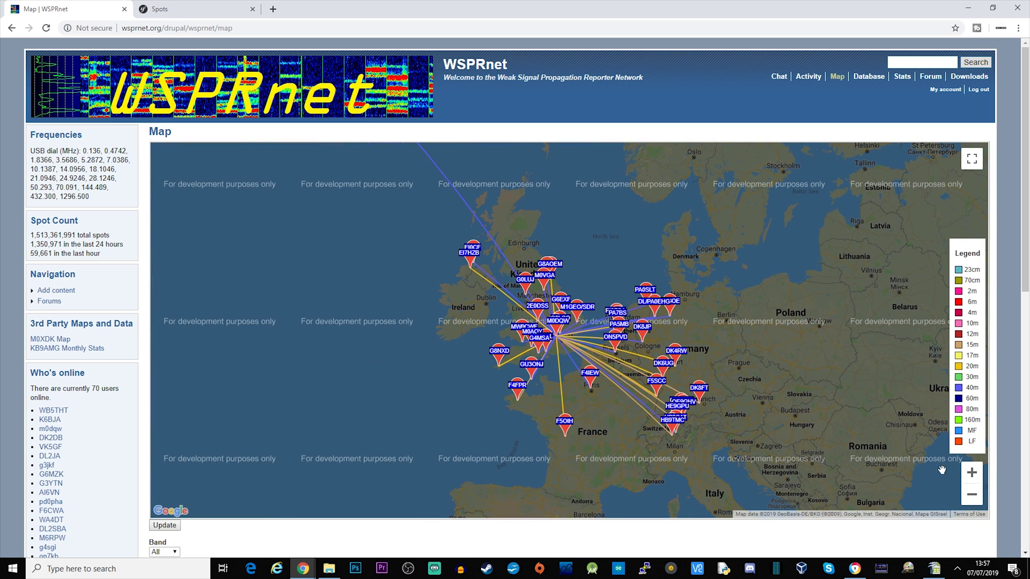
Step: Zoom in on England, France, Germany and the Irish station, then zoom out and recentre on Europe
{"action": "left_click", "coordinate": [971, 472]}
{"action": "left_click_drag", "start_coordinate": [795, 339], "coordinate": [814, 355]}
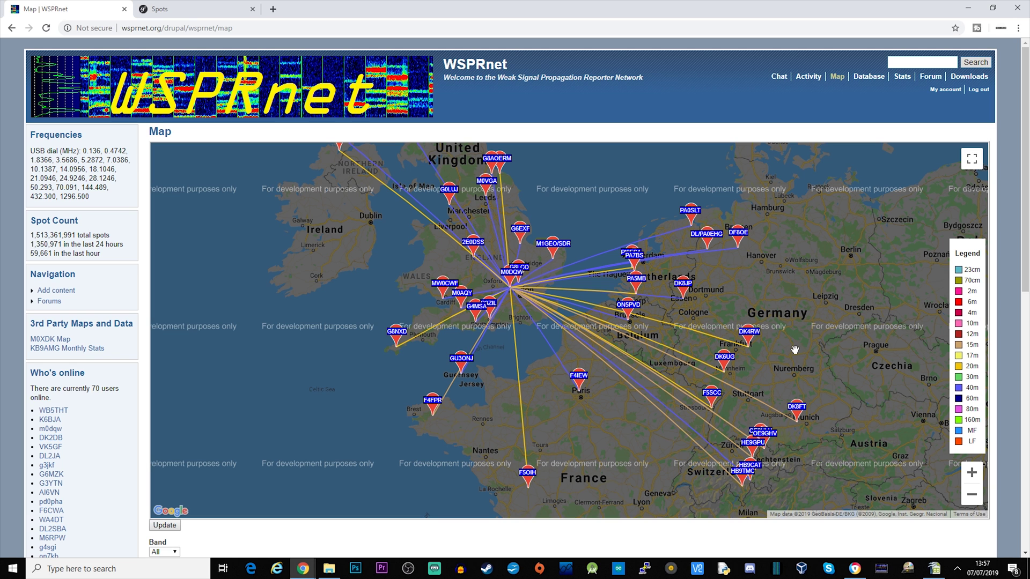
{"action": "mouse_move", "coordinate": [795, 350]}
{"action": "left_mouse_down"}
{"action": "mouse_move", "coordinate": [854, 400]}
{"action": "mouse_move", "coordinate": [845, 388]}
{"action": "left_mouse_up"}
{"action": "left_click", "coordinate": [971, 499]}
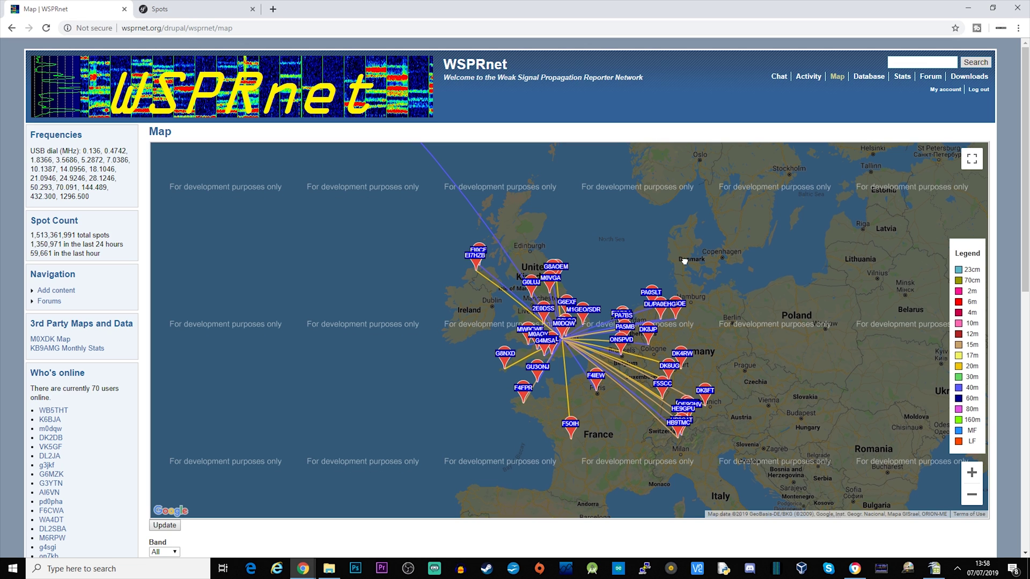
{"action": "left_click_drag", "start_coordinate": [683, 241], "coordinate": [686, 261]}
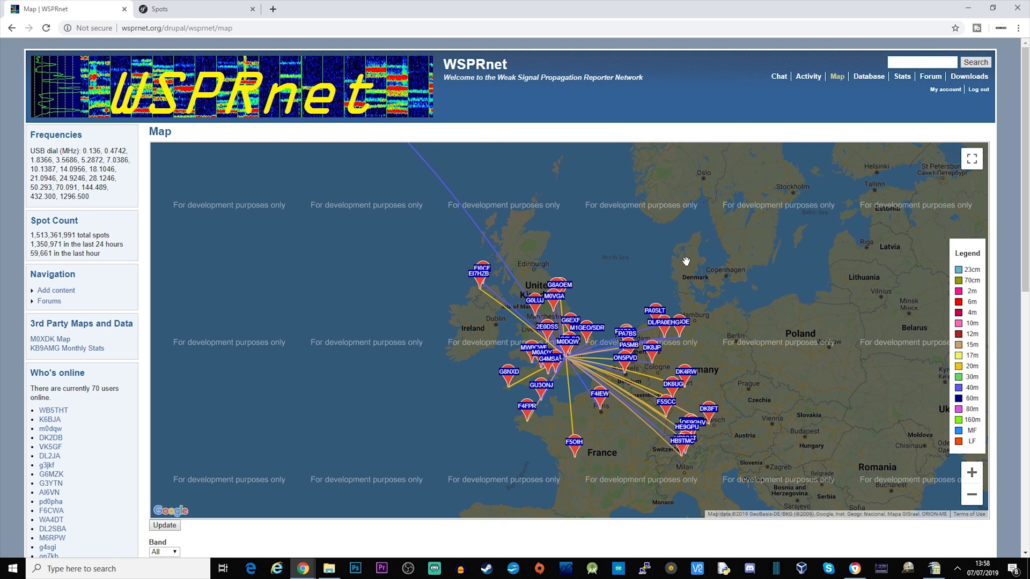
{"action": "left_click_drag", "start_coordinate": [695, 268], "coordinate": [689, 257]}
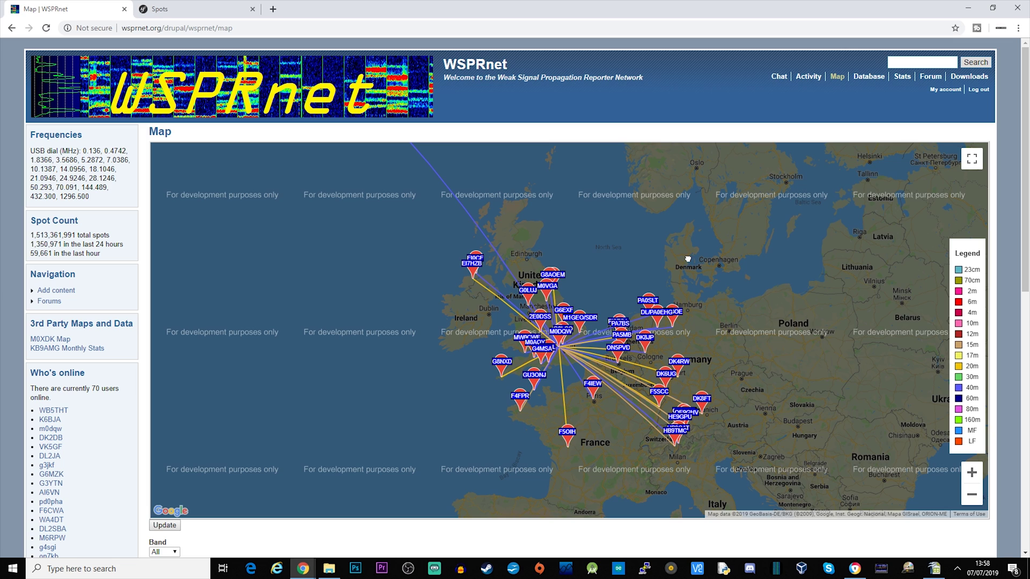